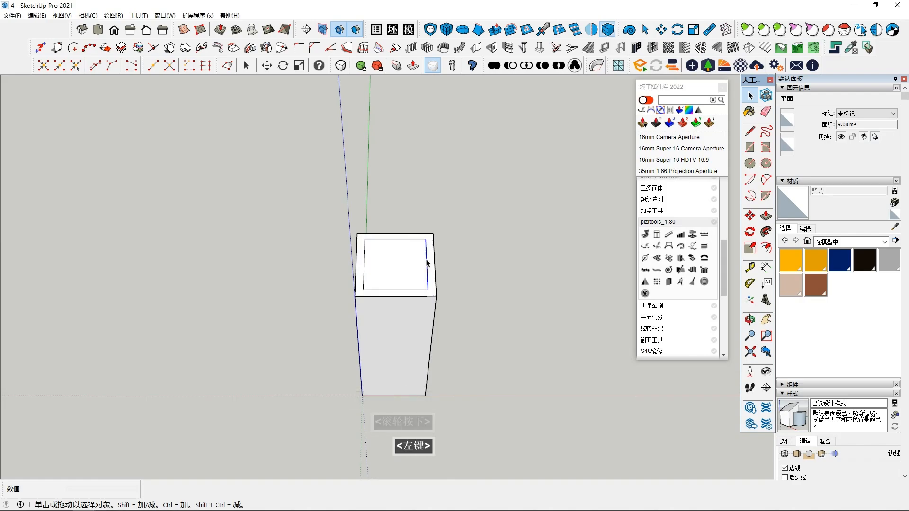
Step: Raise the inset square face on the box's top with Push/Pull to form a short neck
mouse_move(422, 275)
middle_mouse_down()
mouse_move(436, 303)
mouse_move(425, 282)
middle_mouse_up()
key("ctrl+z")
middle_click_drag(425, 282, 397, 213, "ctrl")
left_click(410, 261)
left_click(766, 217)
left_click(383, 267)
left_click(385, 259)
Step: Offset the neck's top face outward to about the width of the box below
left_click(766, 231)
left_click(421, 264)
left_click(435, 291)
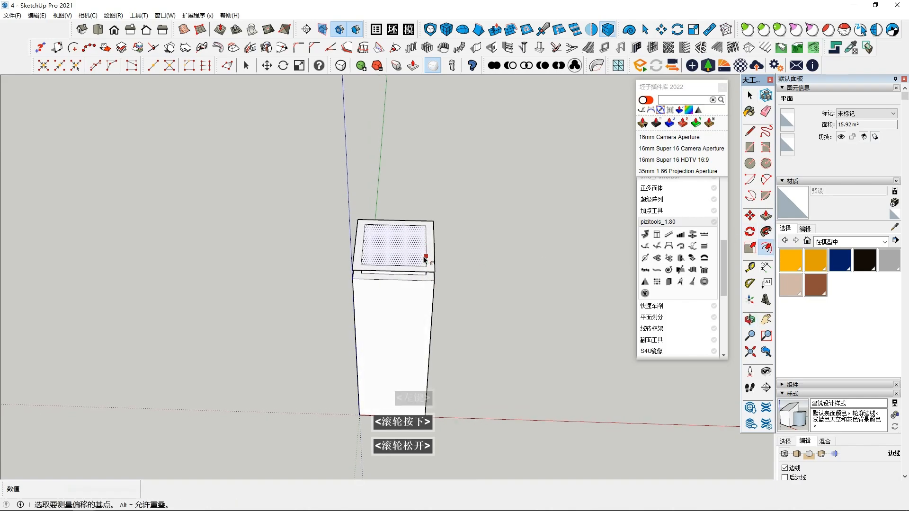
Step: Raise the outer ring above the neck with Push/Pull to form the walls of the head block
key("space")
middle_click_drag(434, 259, 432, 242)
middle_click_drag(425, 178, 441, 226)
left_click(429, 178)
key("space")
left_click(435, 201)
Step: Try to cap the head's opening by offsetting its rim face inward about 505 mm
left_click(766, 247)
left_click(425, 211)
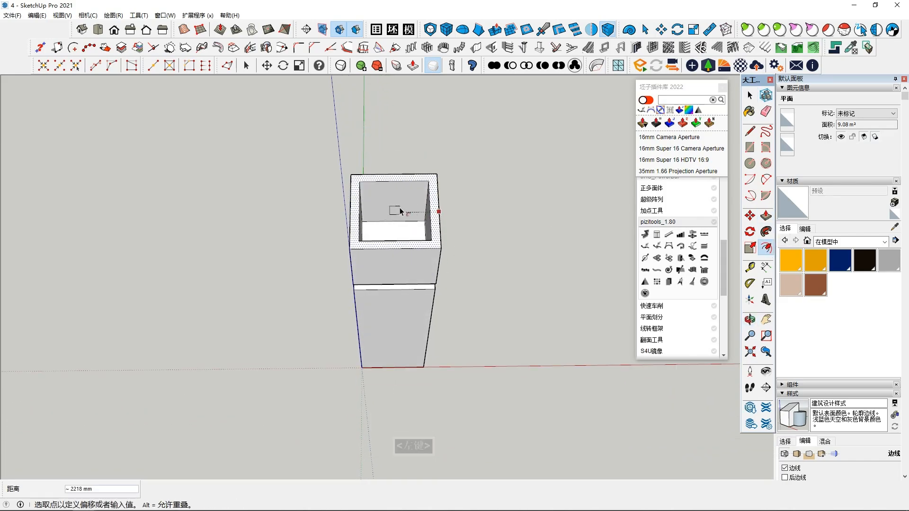
left_click(440, 238)
middle_click_drag(431, 241, 436, 254)
key("space")
double_click(436, 254)
left_click(766, 247)
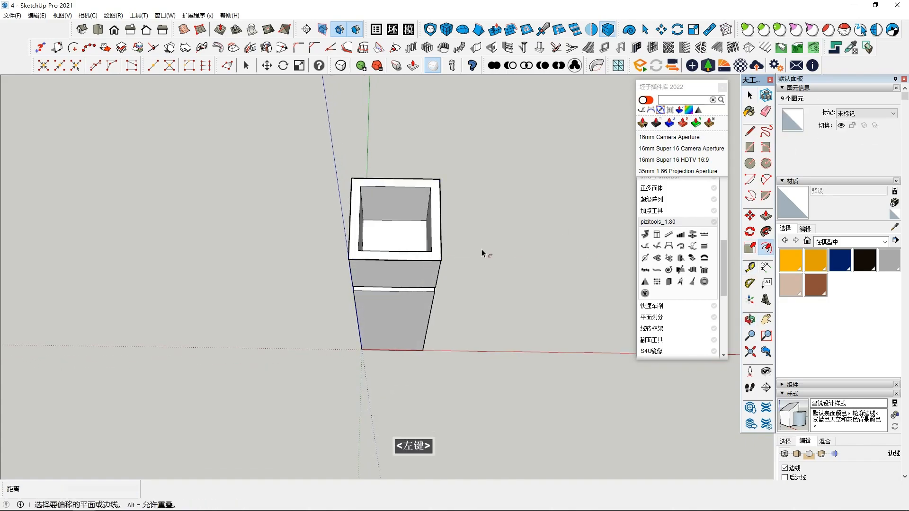
left_click(431, 191)
middle_click_drag(432, 235, 419, 317)
Step: Try deleting part of the head's top, and undo the deletion
key("space")
left_click(433, 258)
key("Delete")
middle_click_drag(421, 286, 418, 257)
key("ctrl+z")
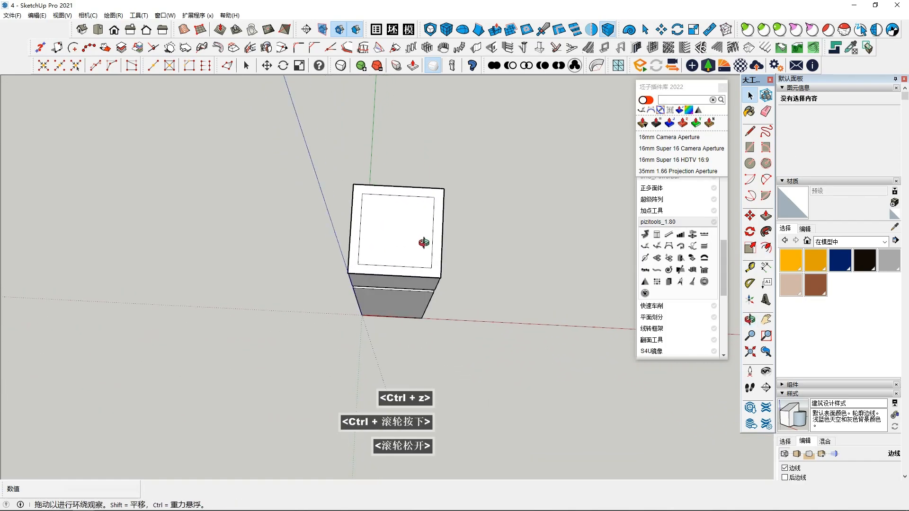
Step: Try again to offset the open head's rim face inward to its inner edge, and undo the result
left_click(435, 247)
left_click(436, 247)
key("f")
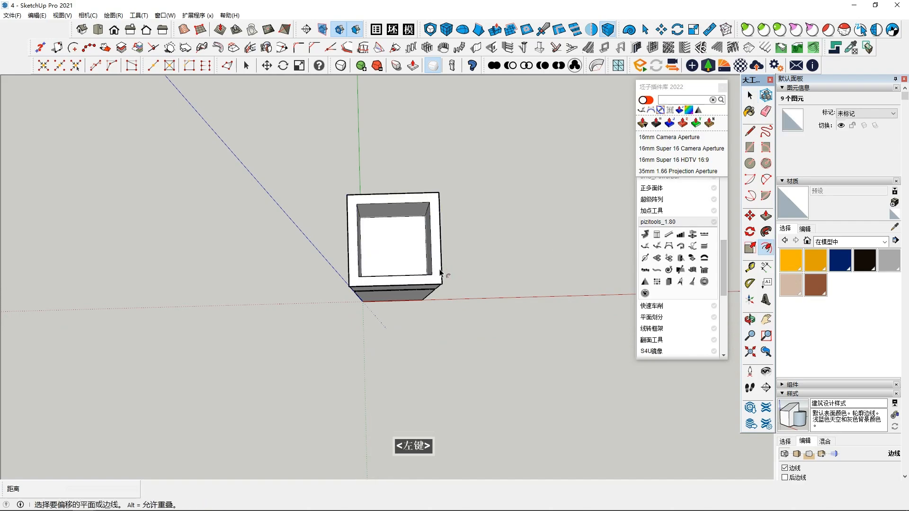
left_click(440, 268)
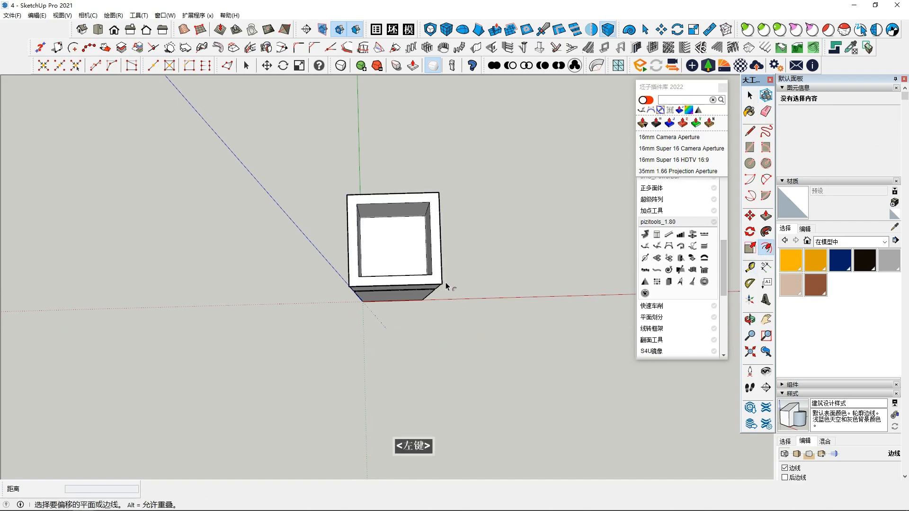
key("Escape")
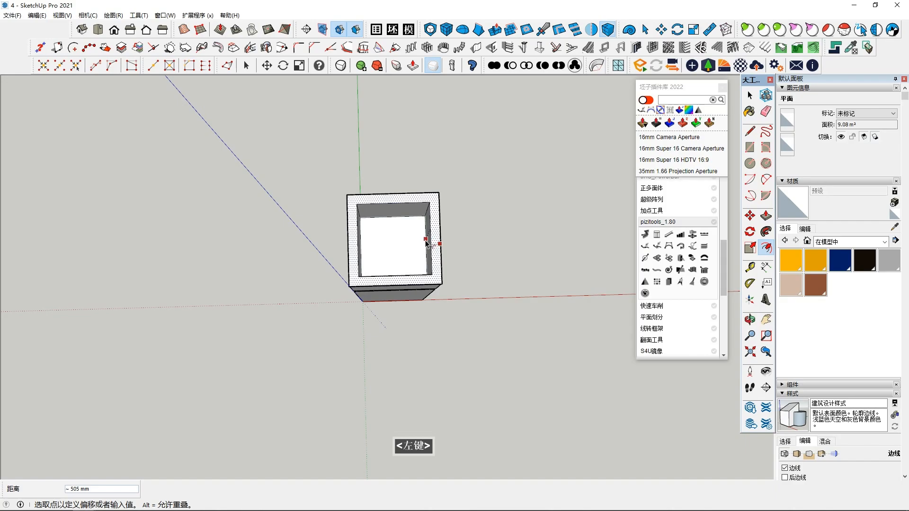
scroll(443, 286, "up", 3)
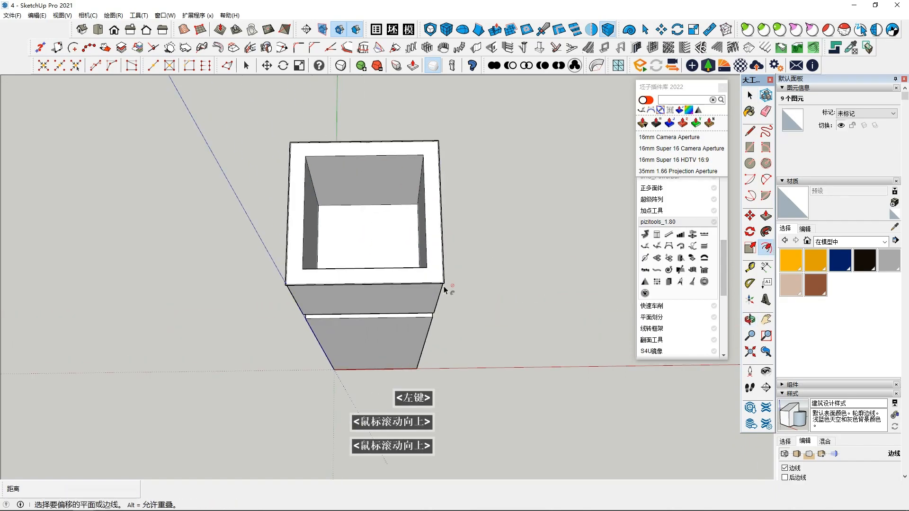
key("Escape")
left_click(436, 253)
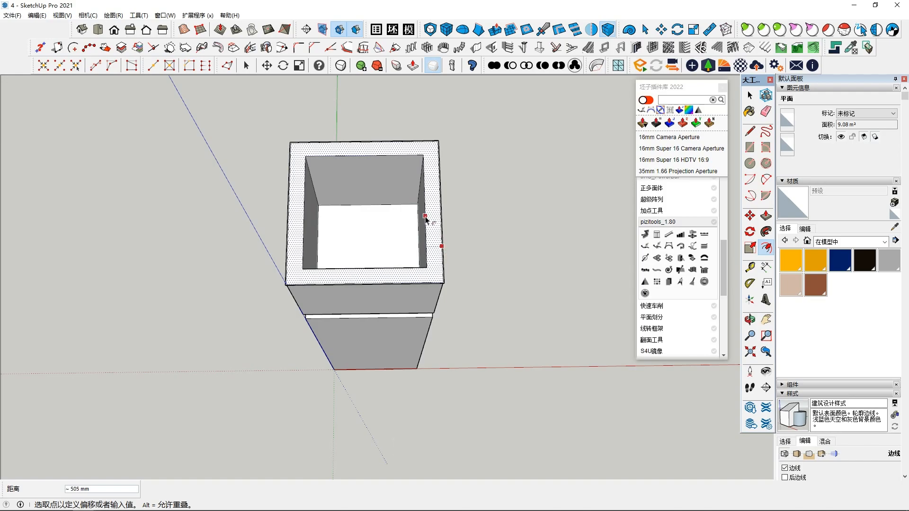
key("space")
scroll(426, 219, "up", 6)
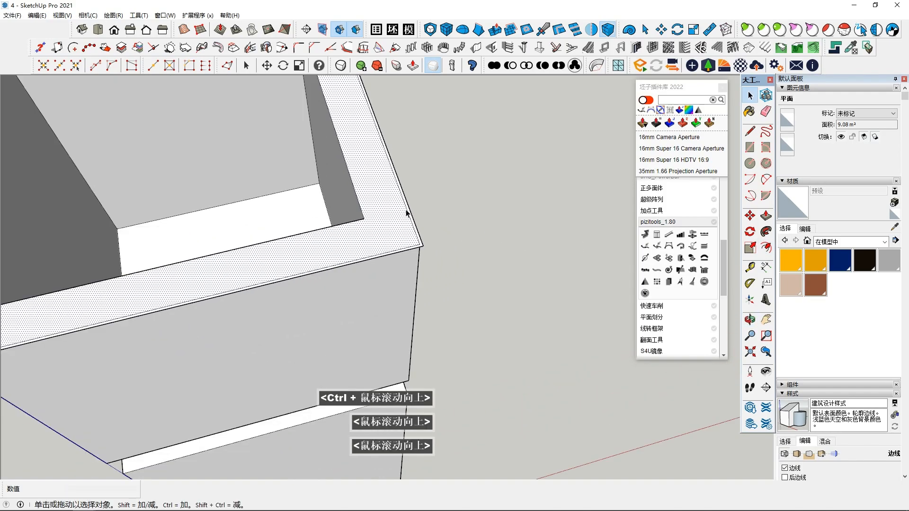
key("ctrl+z")
scroll(452, 221, "down", 6)
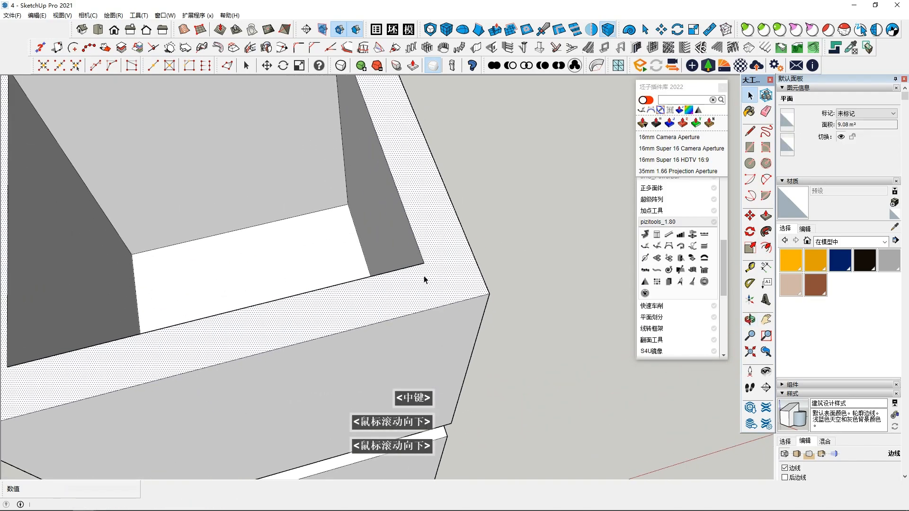
Step: Try offsetting the head's rim inward from the outer edge near its corner
left_click(766, 248)
left_click(463, 272)
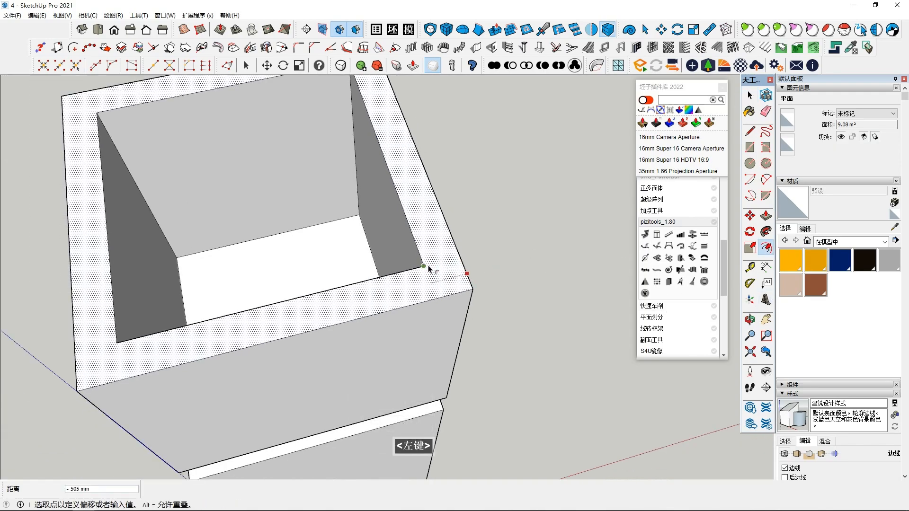
left_click(456, 268)
left_click(456, 269)
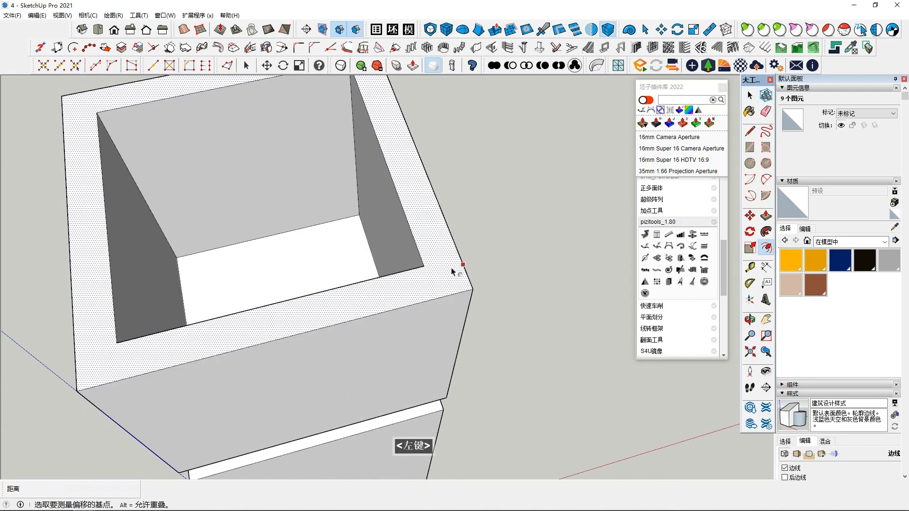
scroll(307, 258, "down", 2)
scroll(308, 258, "down", 2)
left_click(408, 275)
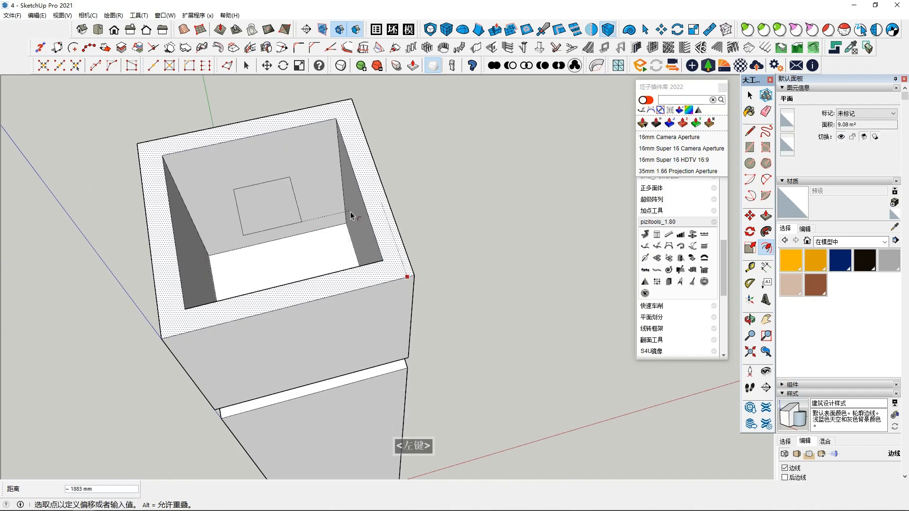
Step: Try three more offsets of the head's rim and undo each one
mouse_move(391, 263)
middle_mouse_down()
mouse_move(397, 208)
mouse_move(418, 230)
mouse_move(423, 205)
mouse_move(485, 159)
middle_mouse_up()
left_click(417, 201)
key("ctrl+z")
left_click(429, 212)
left_click(416, 208)
key("ctrl+z")
left_click(431, 208)
left_click(411, 206)
key("ctrl+z")
Step: Offset the head's rim to its inner edge so that a square face caps the opening
key("space")
left_click(424, 207)
left_click(416, 195)
key("space")
middle_click_drag(416, 195, 414, 159)
scroll(390, 258, "up", 2)
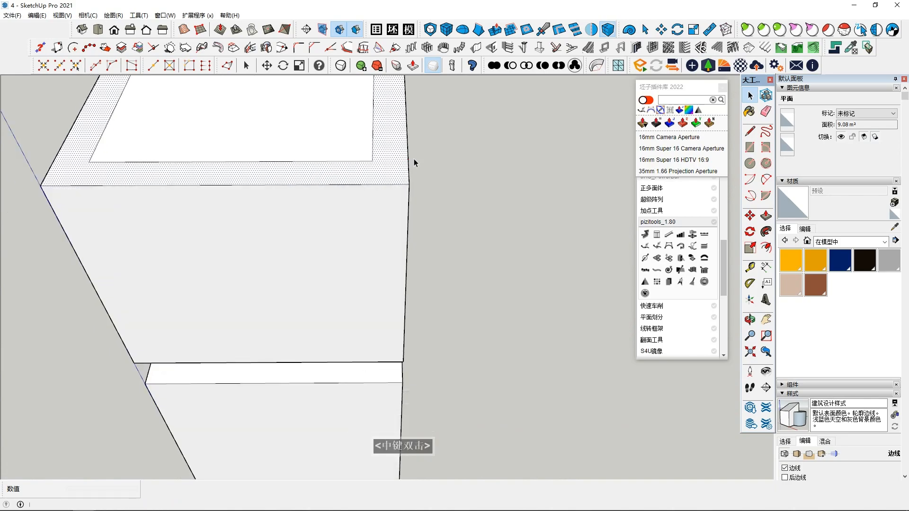
Step: Delete the inner square face and its bounding edges from the head's top
scroll(265, 280, "down", 3)
middle_click_drag(265, 281, 351, 267)
left_click(302, 256)
left_click(426, 299)
mouse_move(426, 298)
middle_mouse_down()
mouse_move(431, 274)
mouse_move(434, 291)
middle_mouse_up()
left_click(456, 284)
double_click(360, 222)
right_click(358, 221)
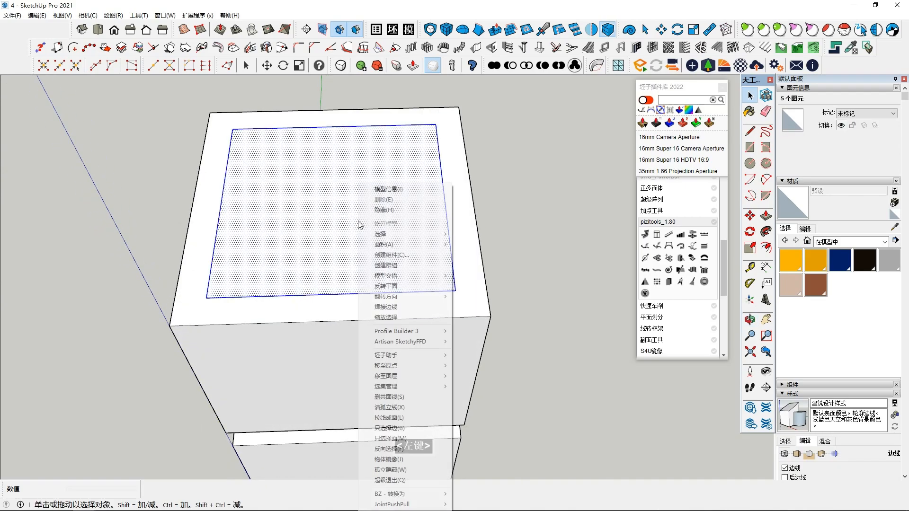
key("Escape")
key("Delete")
Step: Draw a line along the head's top edge to close the top with a single face
middle_click(446, 319)
middle_click(452, 318)
middle_click_drag(460, 316, 444, 326)
key("l")
mouse_move(444, 289)
middle_mouse_down()
mouse_move(453, 310)
mouse_move(456, 291)
middle_mouse_up()
key("space")
Step: Select the four vertical corner edges of the head block
middle_click_drag(405, 332, 411, 290)
scroll(402, 290, "up", 2)
left_click(494, 287, "shift")
middle_click_drag(492, 284, 62, 239)
left_click(489, 262, "shift")
middle_click_drag(474, 258, 109, 230)
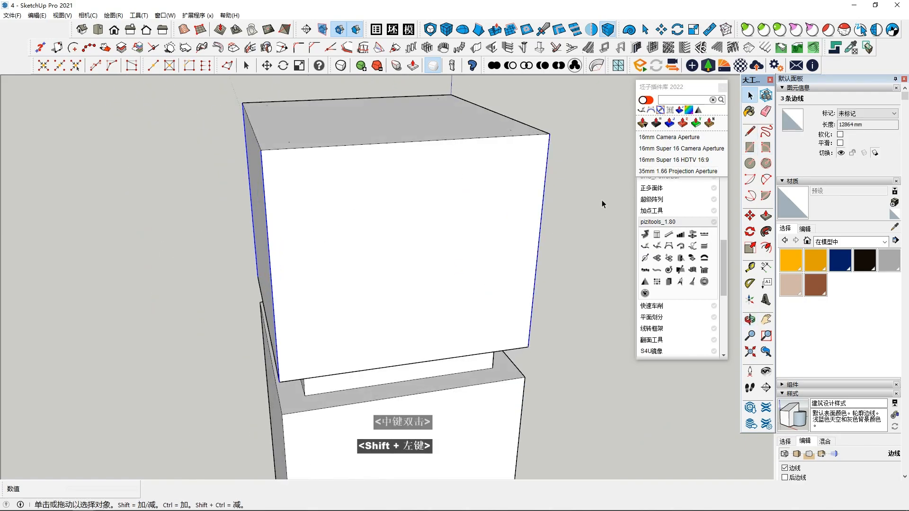
Step: Search the plugin library for "daojiao" and start FredoCorner's straight bevel on the selected edges
left_click(686, 100)
type("daojiao")
key("BackSpace")
key("BackSpace")
key("BackSpace")
key("BackSpace")
key("BackSpace")
key("BackSpace")
key("BackSpace")
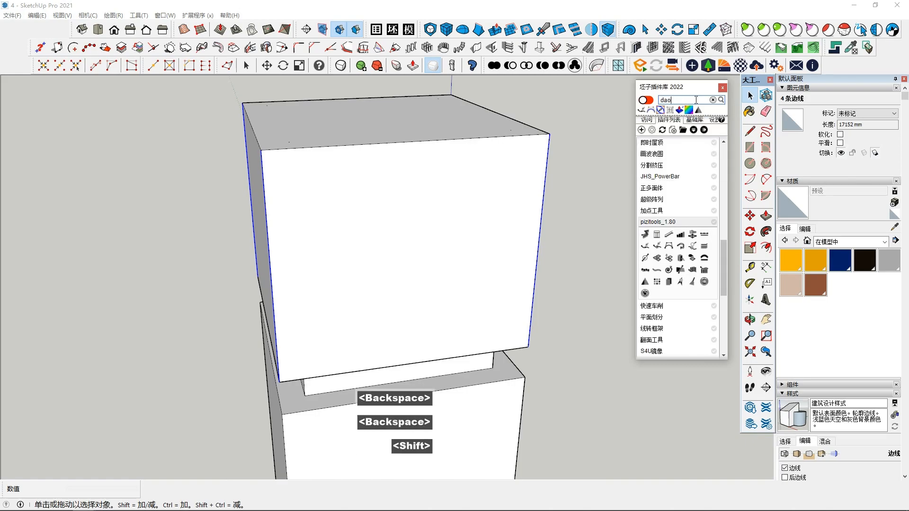
type("daojiao")
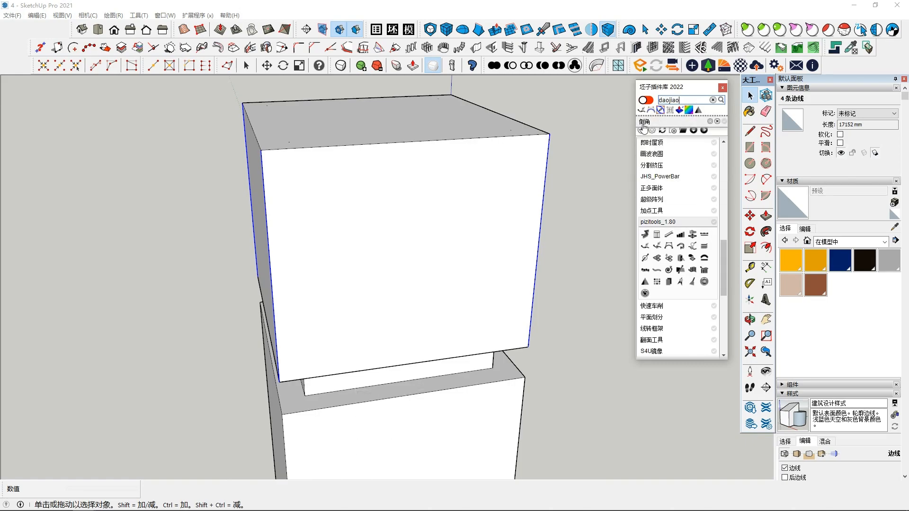
left_click(642, 129)
key("shift+F6")
left_click(756, 247)
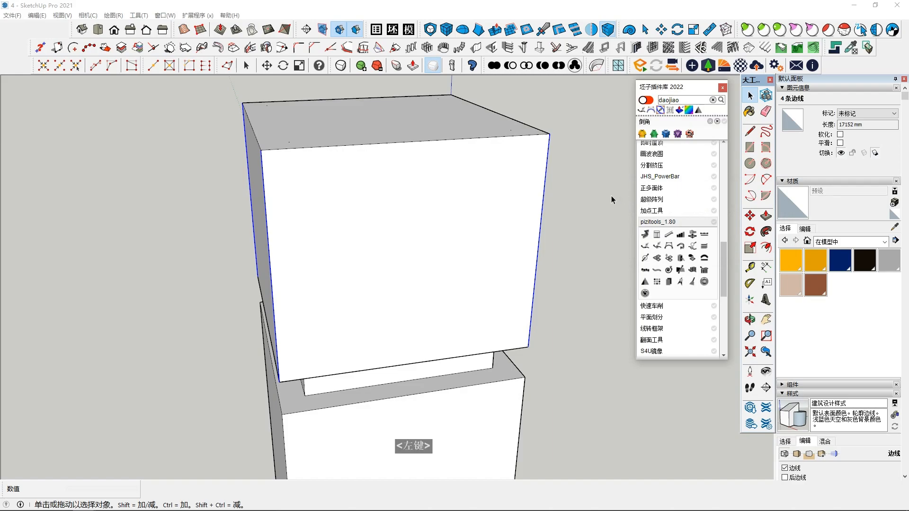
left_click(654, 133)
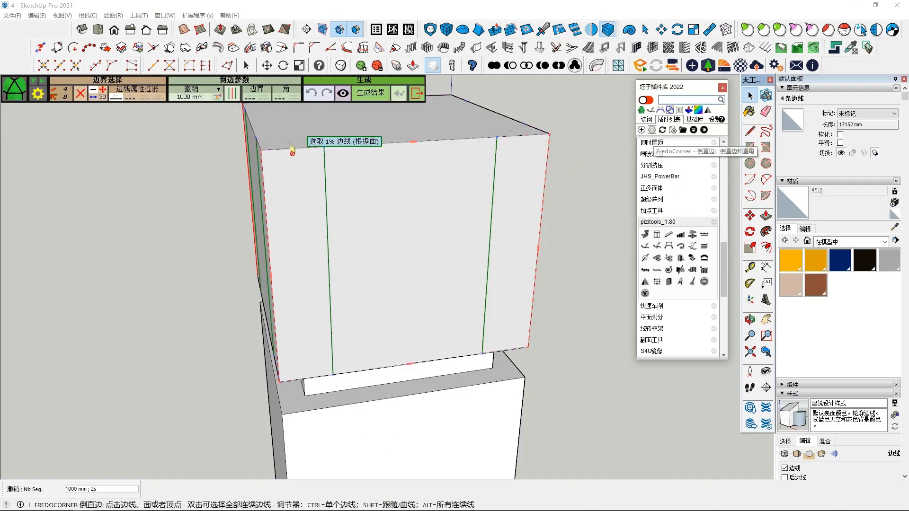
Step: Set the bevel offset to 500 mm and generate the chamfers on the head's vertical edges
middle_click_drag(292, 151, 158, 109)
left_click(207, 98)
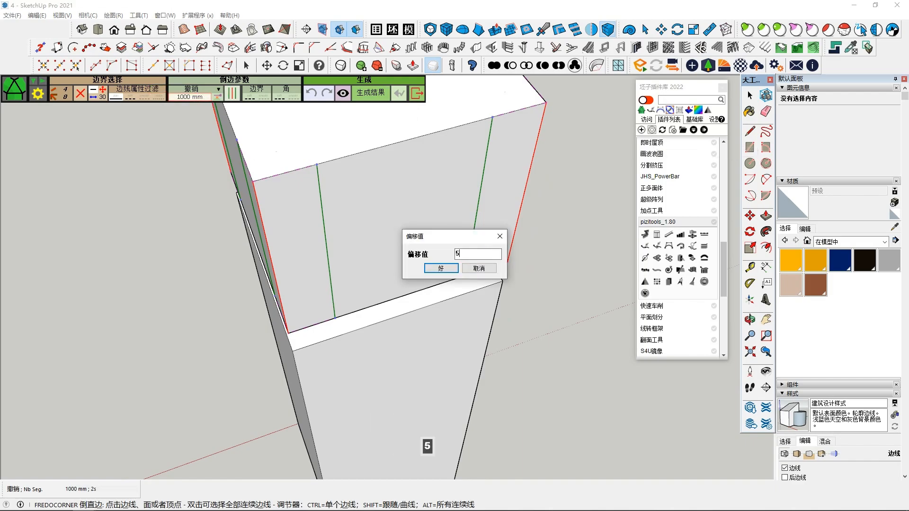
type("500")
key("Return")
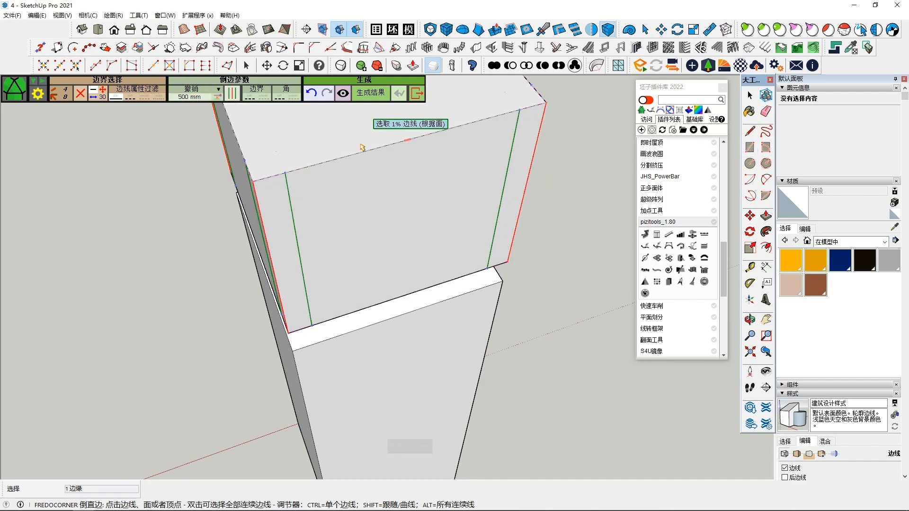
left_click(300, 224)
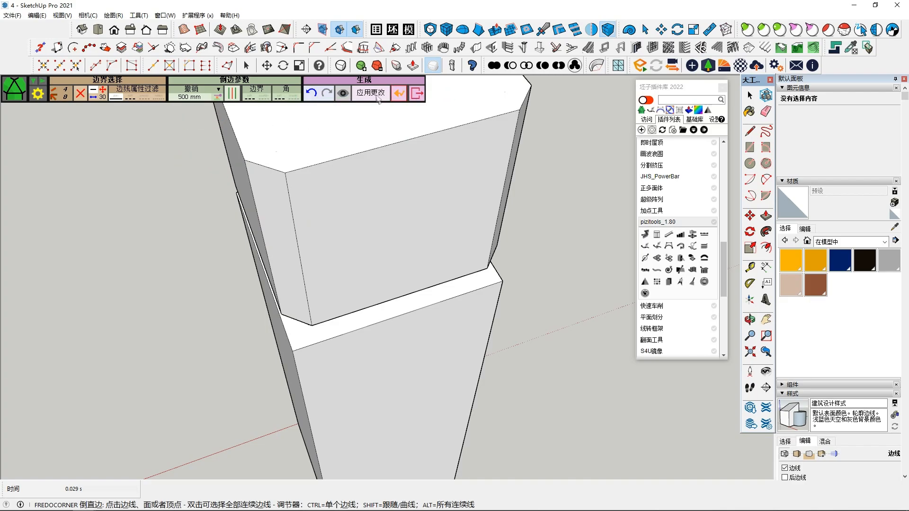
scroll(520, 255, "down", 3)
middle_click_drag(513, 432, 462, 204)
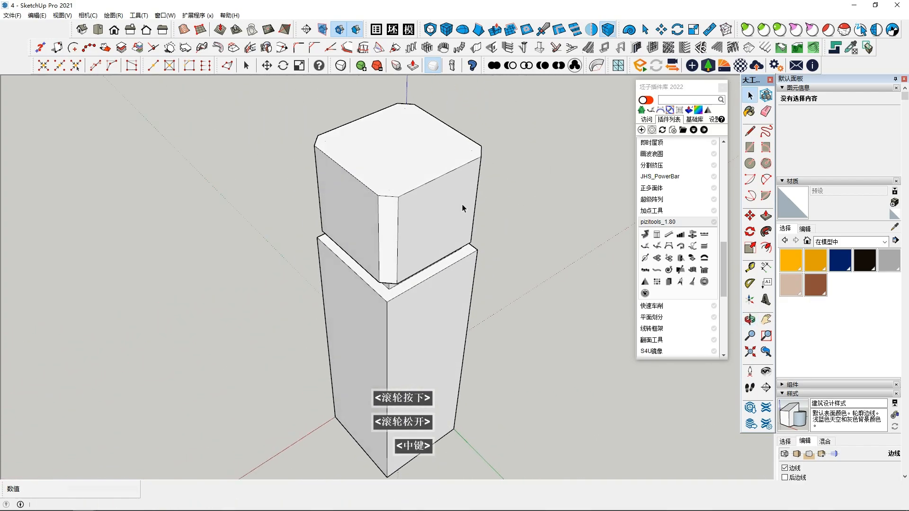
Step: Select all connected geometry of the pillar and make it a group
middle_click_drag(447, 252, 515, 209)
scroll(517, 354, "down", 2)
middle_click_drag(509, 353, 371, 339)
triple_click(378, 336)
right_click(391, 332)
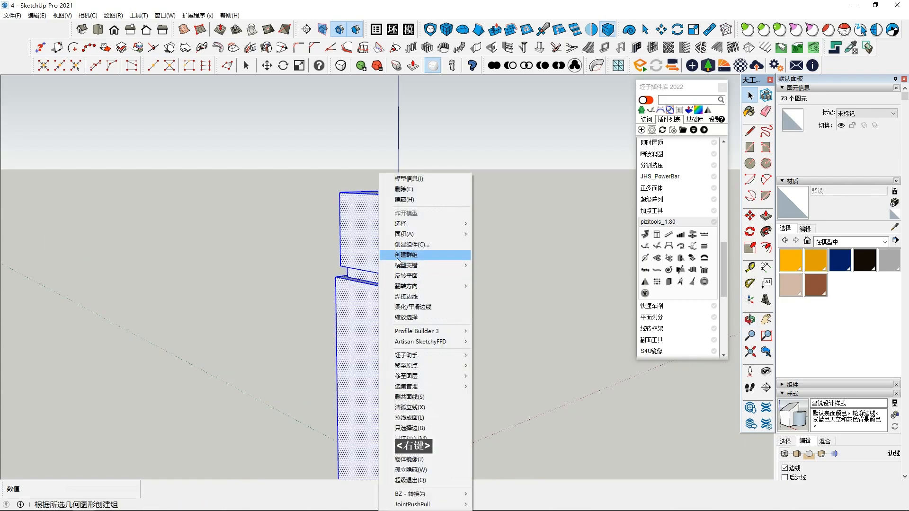
left_click(402, 263)
Step: Draw a tall rectangular panel on the front face of the pillar below the neck
middle_click_drag(403, 264, 426, 319, "shift")
scroll(426, 319, "down", 2)
middle_click_drag(504, 336, 456, 283)
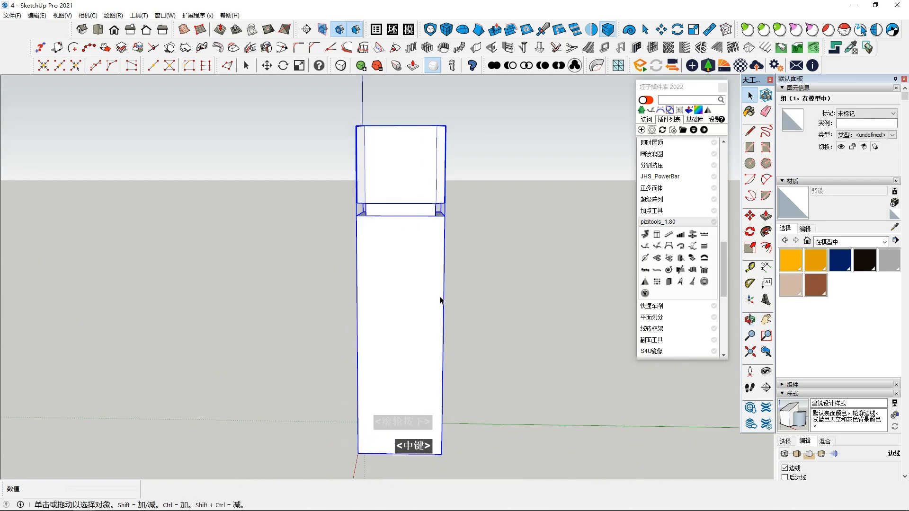
scroll(410, 288, "down", 3)
left_click(750, 147)
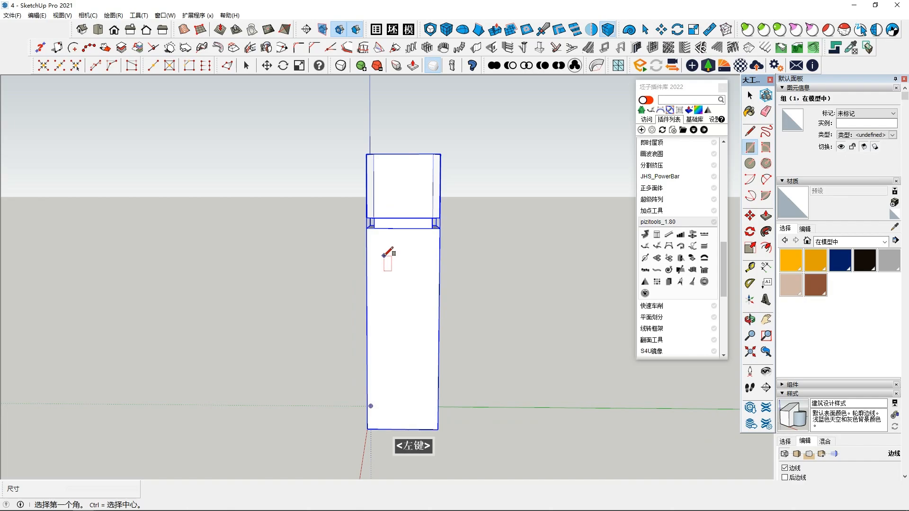
key("space")
middle_click_drag(415, 296, 406, 304)
left_click(406, 305)
Step: Try to copy the panel face and its edges with the Move tool
double_click(398, 284)
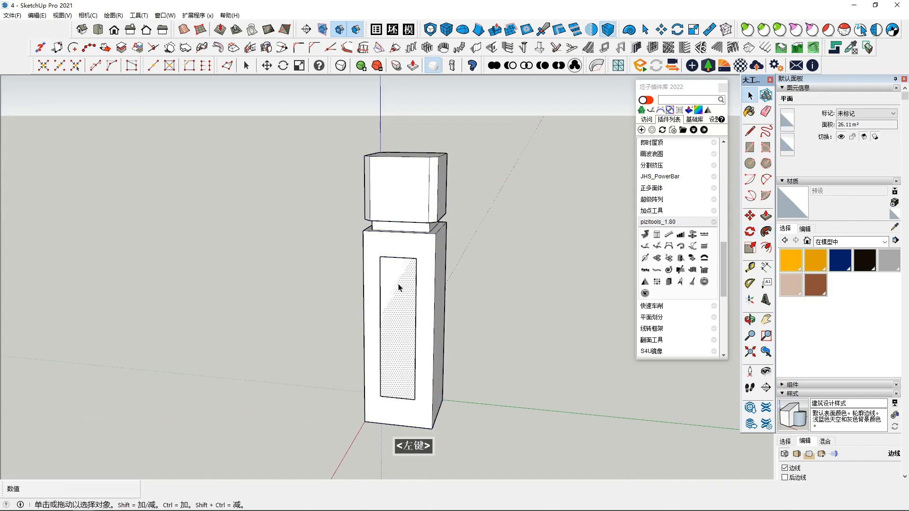
left_click(750, 216)
middle_click_drag(298, 361, 357, 345)
key("Escape")
scroll(378, 344, "down", 2)
key("ctrl")
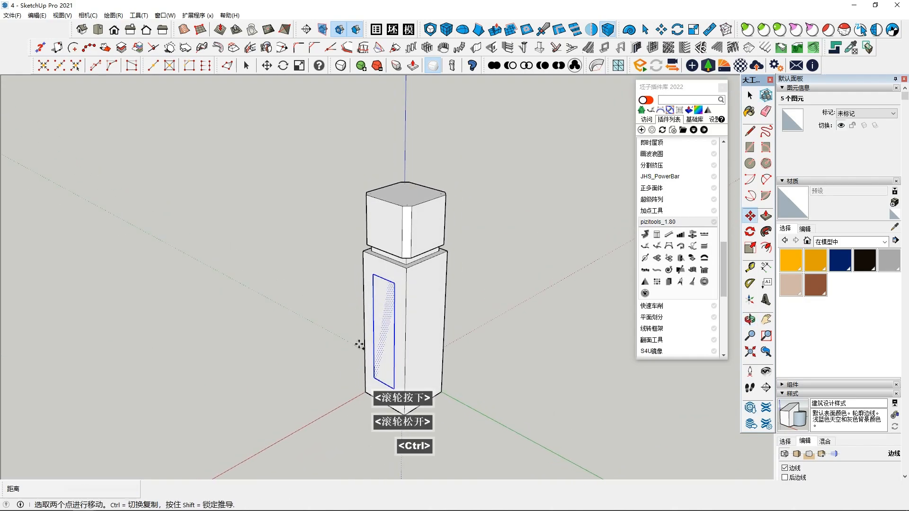
key("space")
Step: Draw a full-width horizontal rectangle on the pillar's front face, a little below the neck
left_click(451, 308)
middle_click_drag(322, 307, 348, 286)
scroll(348, 287, "up", 1)
middle_click_drag(348, 286, 350, 268)
left_click(364, 265)
Step: Scale the horizontal rectangle's width to 0.75 about its centre
left_click(750, 247)
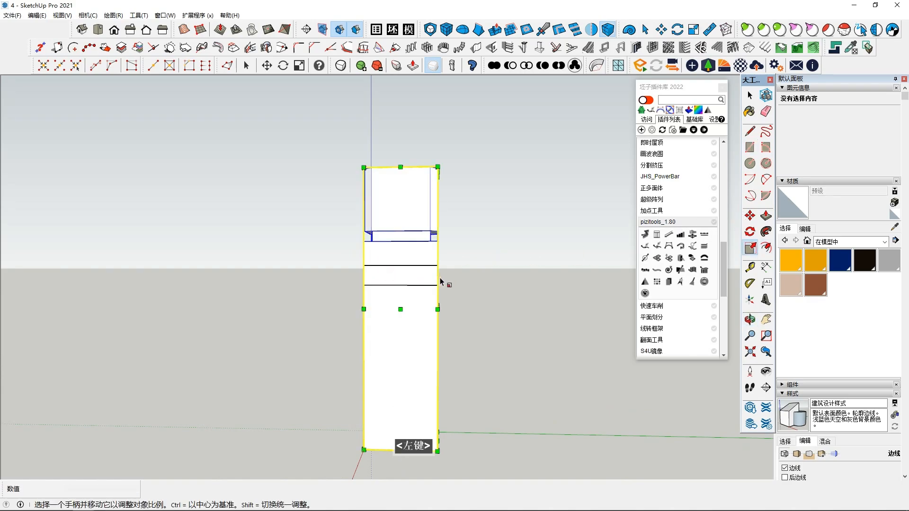
key("space")
left_click(416, 277)
middle_click_drag(417, 279, 408, 289)
left_click(750, 248)
left_click_drag(436, 277, 421, 273, "ctrl")
middle_click_drag(422, 273, 384, 269)
left_click_drag(384, 269, 387, 275, "ctrl")
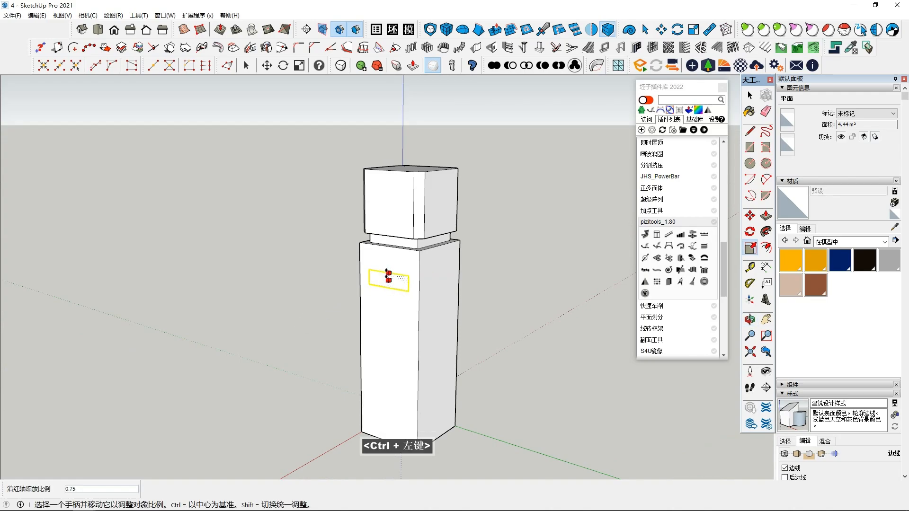
Step: Pull the narrowed rectangle outward from the pillar with Push/Pull to form a long horizontal barrier arm
left_click(766, 216)
left_click(389, 280)
scroll(255, 312, "down", 3)
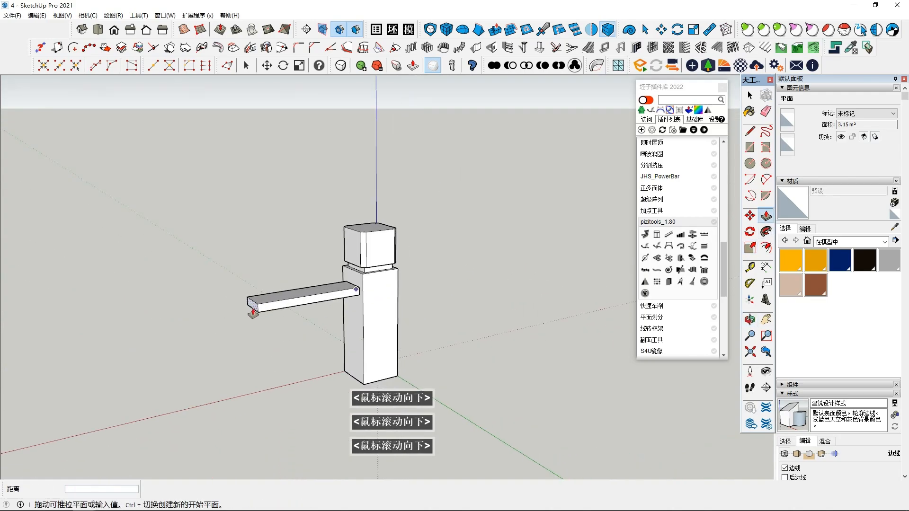
middle_click_drag(226, 322, 186, 316)
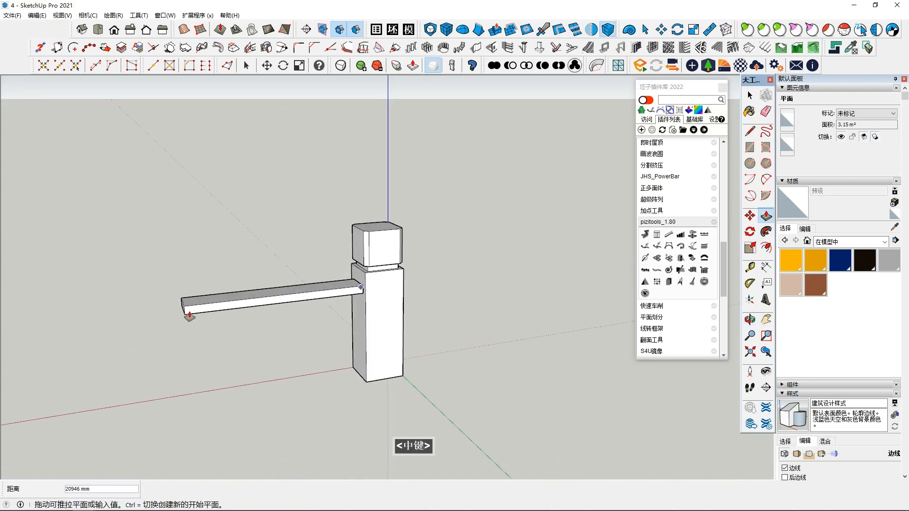
left_click(227, 309)
Step: Select all geometry of the horizontal arm and make it a group
key("space")
triple_click(278, 300)
right_click(277, 300)
left_click(332, 256)
middle_click_drag(331, 283, 332, 243)
scroll(333, 243, "up", 3)
middle_click_drag(347, 298, 365, 290)
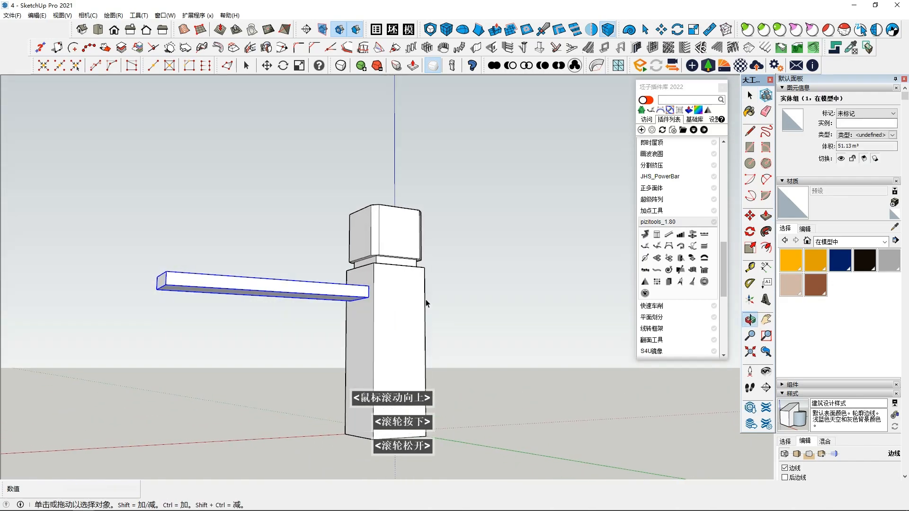
Step: Draw a rectangle beneath the horizontal arm beside the pillar and move its lower edge vertically to adjust its height
left_click(749, 148)
key("Escape")
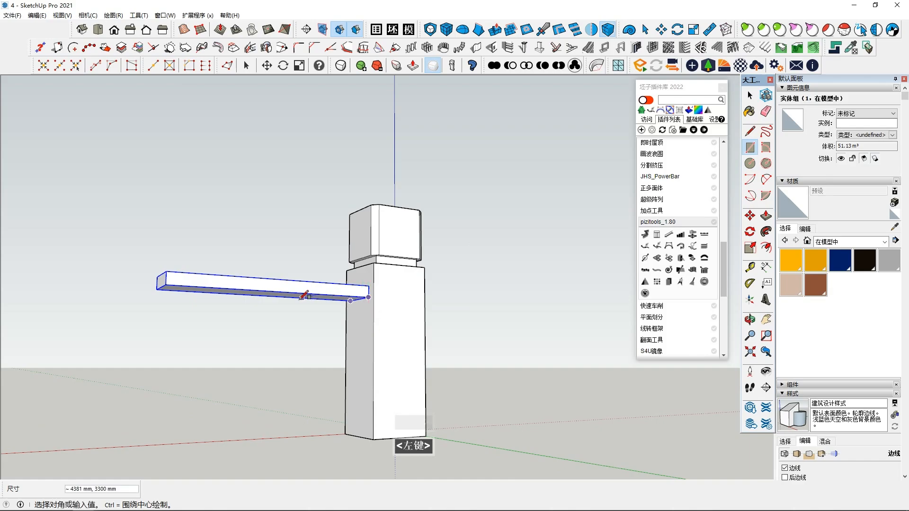
left_click(305, 344)
middle_click_drag(319, 371, 314, 341)
scroll(324, 363, "up", 1)
scroll(336, 359, "up", 2)
key("space")
left_click(338, 348)
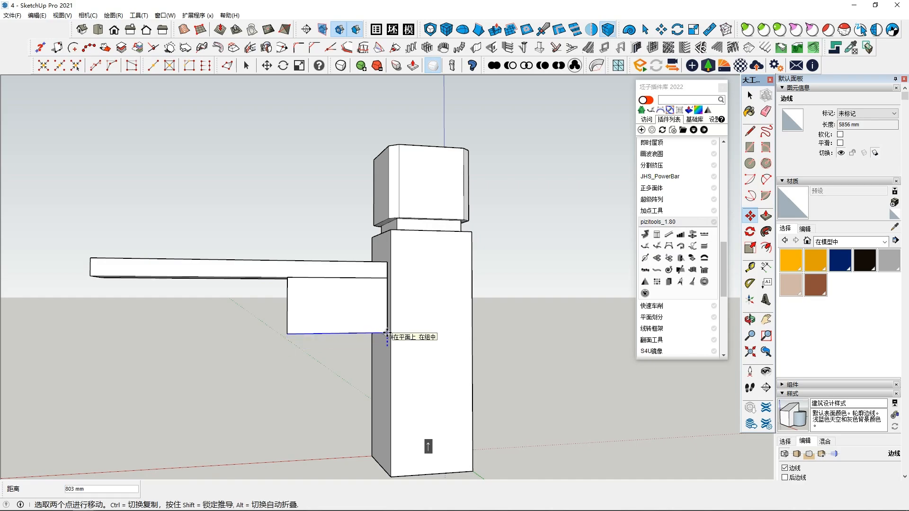
left_click(387, 334)
scroll(388, 332, "up", 1)
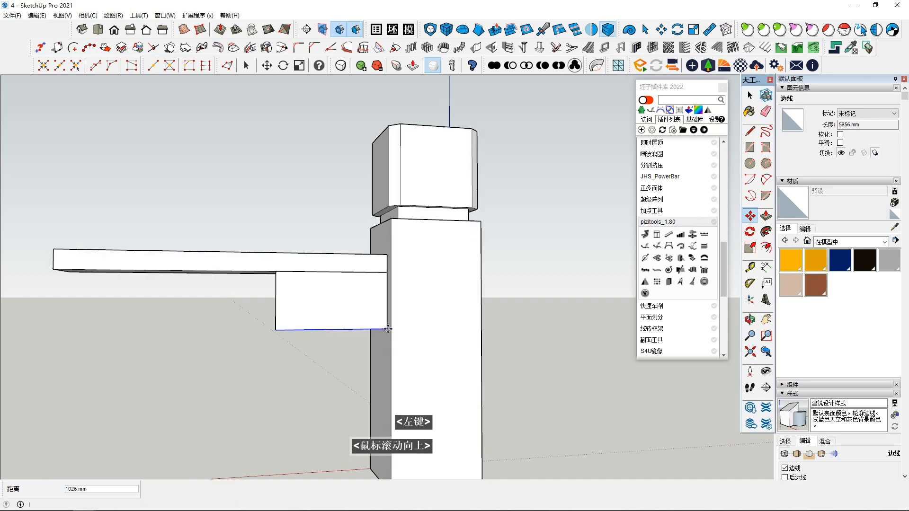
Step: Draw an arc across the rectangle from its upper to its lower edge and delete the portion on the free side
left_click(765, 179)
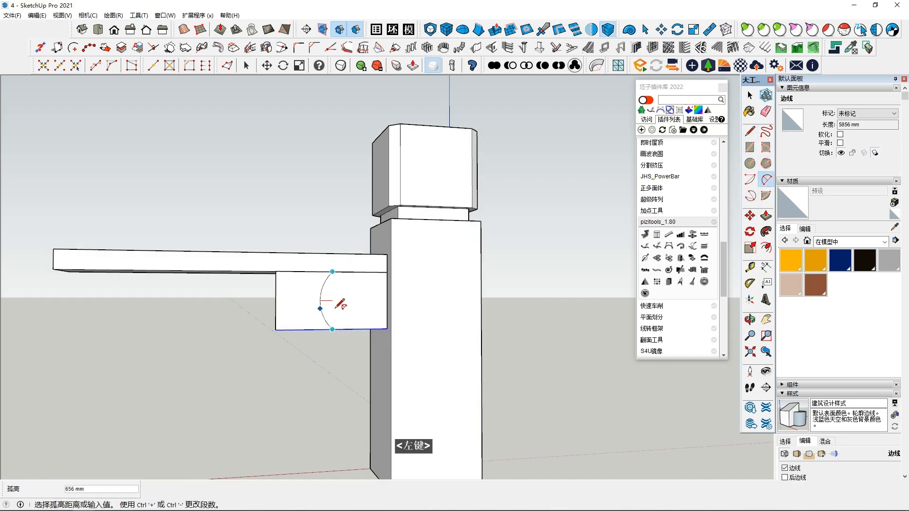
left_click(352, 301)
key("space")
double_click(289, 306)
key("Delete")
Step: Extrude the curved bracket profile with Push/Pull to the depth of the arm
middle_click_drag(300, 312, 361, 300)
key("p")
left_click(361, 300)
left_click(284, 246)
key("space")
middle_click_drag(374, 208, 241, 261)
left_click(290, 254)
Step: Select all connected geometry of the curved bracket and make it a group
scroll(211, 254, "down", 2)
scroll(242, 261, "down", 1)
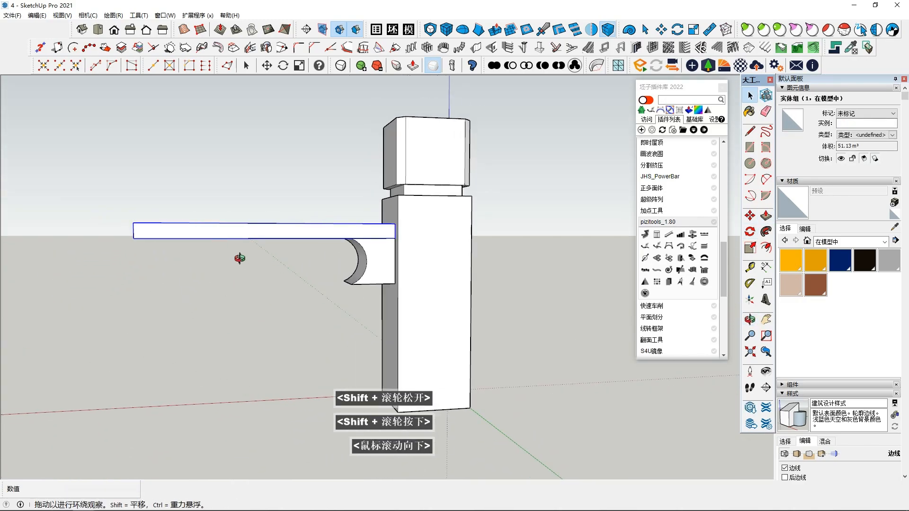
triple_click(382, 264)
right_click(380, 264)
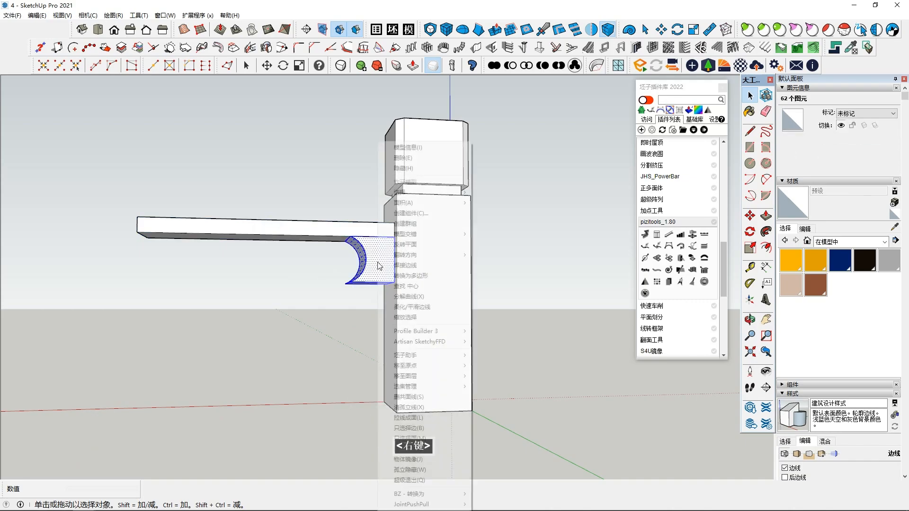
left_click(414, 227)
Step: Copy the bracket group about 12600 mm along the arm towards its free end
left_click(396, 288)
key("ctrl")
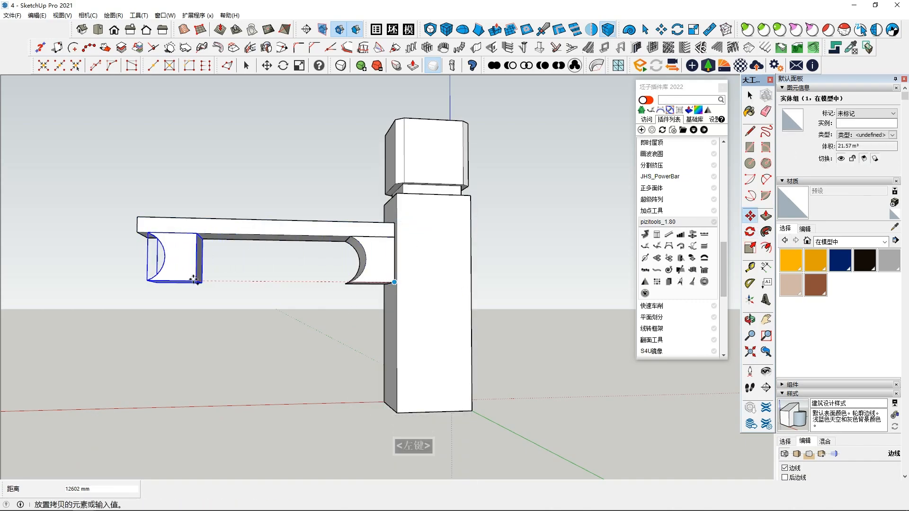
left_click(199, 286)
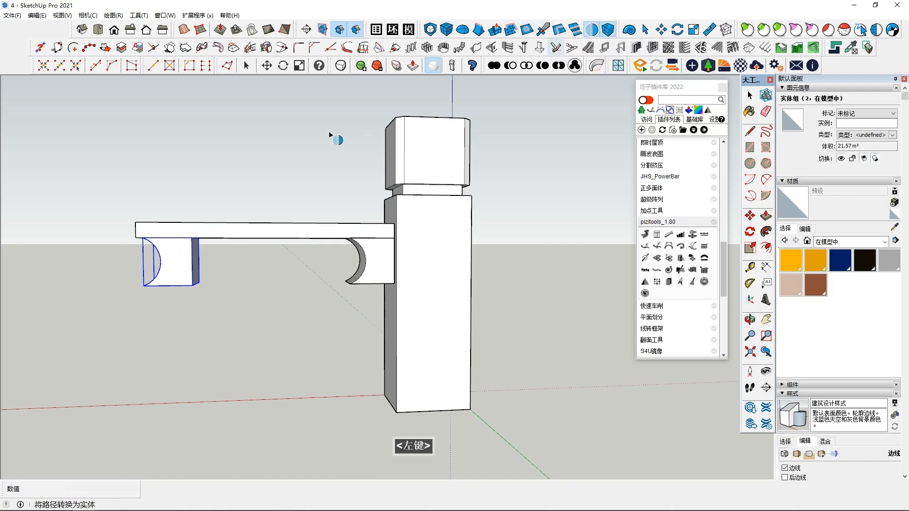
Step: Mirror the copied bracket across its flat end and union both halves into one double-curved support
key("Right")
left_click(192, 287)
left_click(193, 291)
left_click(199, 268)
left_click(494, 65)
scroll(221, 295, "down", 2)
key("space")
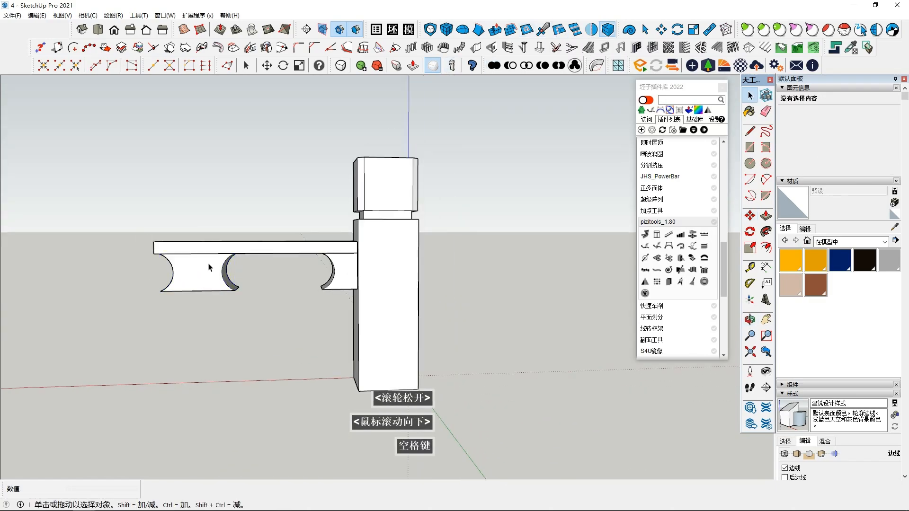
Step: Open the arm group and extend its free end face outward with Push/Pull beyond the double-curved support
middle_click_drag(209, 266, 304, 286, "ctrl")
left_click(164, 253)
middle_click_drag(158, 258, 204, 322)
scroll(170, 268, "up", 1)
triple_click(165, 260)
left_click(164, 259)
middle_click_drag(204, 322, 279, 297, "shift")
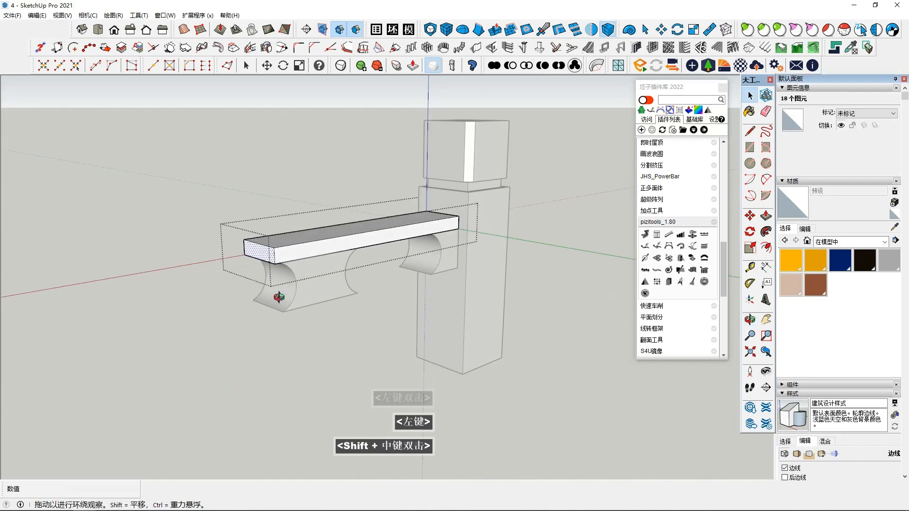
scroll(279, 297, "down", 2)
key("p")
left_click(268, 266)
middle_click_drag(197, 298, 87, 244)
left_click(142, 251)
key("space")
mouse_move(283, 310)
middle_mouse_down()
mouse_move(280, 323)
mouse_move(286, 304)
middle_mouse_up()
Step: Mirror the bracket at the pillar across the vertical centre plane of the double-curved support, keeping the original
left_click(279, 323)
left_click(409, 268)
middle_click_drag(406, 294, 405, 289)
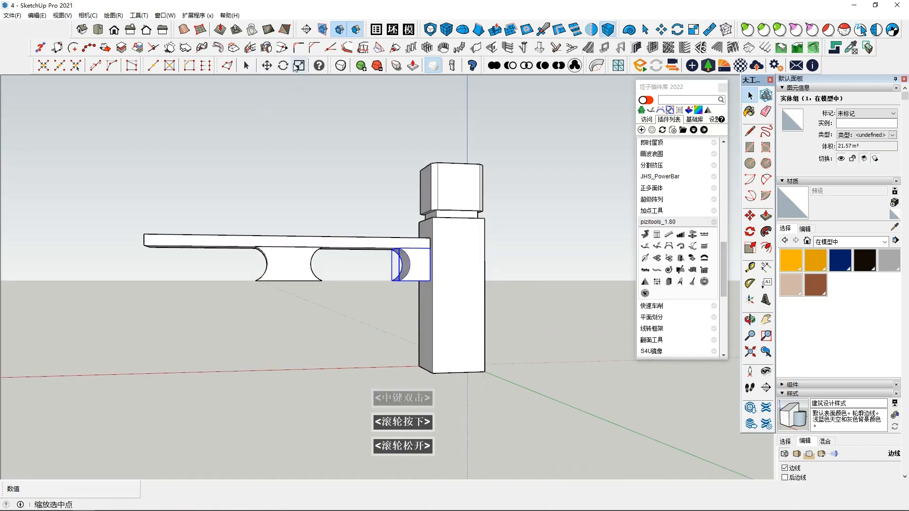
left_click(591, 29)
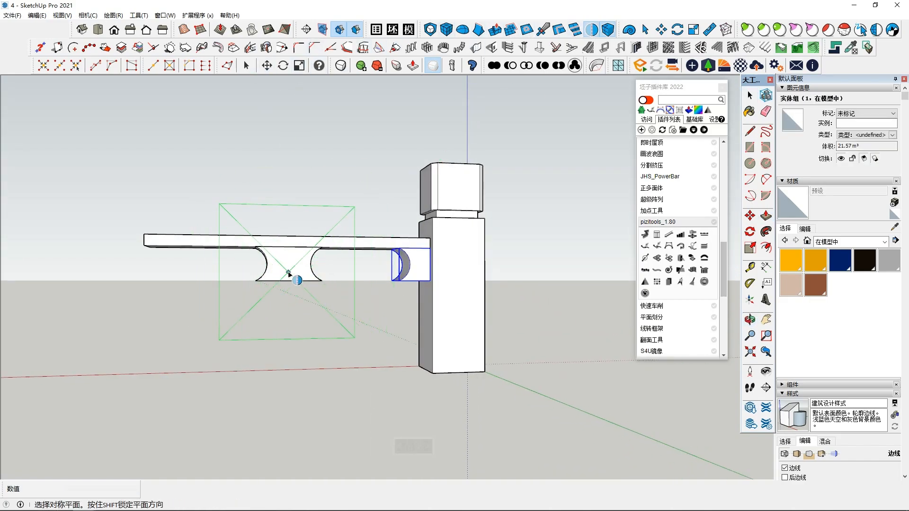
left_click(288, 273)
Step: Move the mirrored bracket flush with the free end of the arm
middle_click_drag(215, 295, 213, 299)
left_click(147, 257)
middle_click_drag(157, 279, 163, 303)
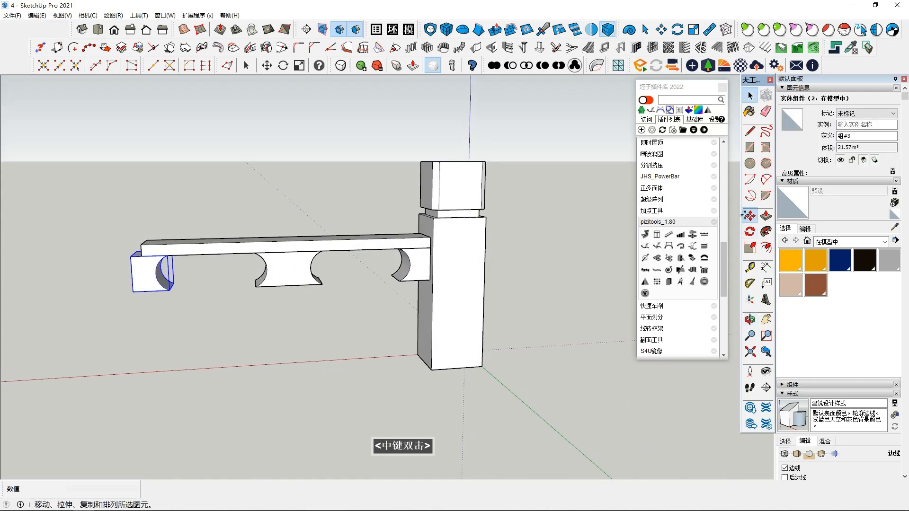
left_click(130, 257)
key("space")
Step: Draw a rectangle on the pillar's side face from the bracket's lower corner down to the base
middle_click_drag(290, 307, 298, 280)
middle_click_drag(336, 330, 440, 294)
double_click(749, 147)
left_click(408, 287)
middle_click_drag(378, 321, 426, 223)
middle_click_drag(351, 310, 406, 351)
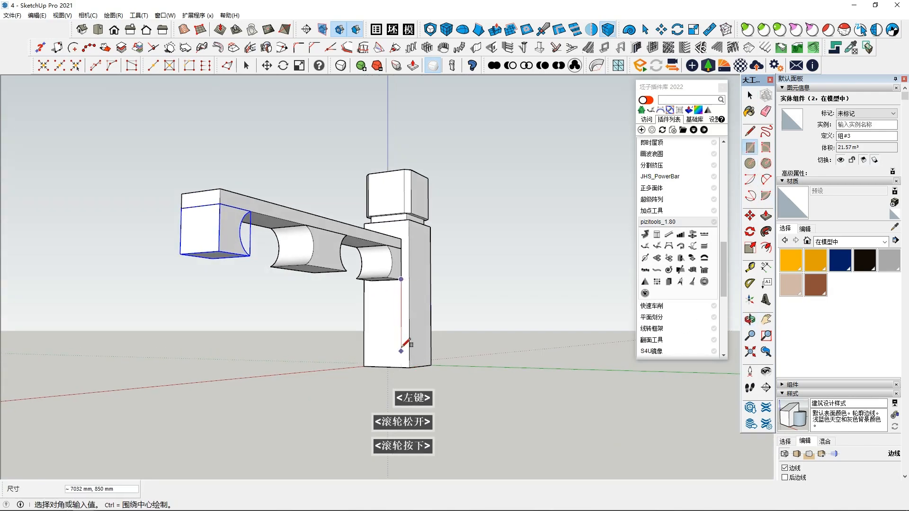
scroll(408, 349, "up", 2)
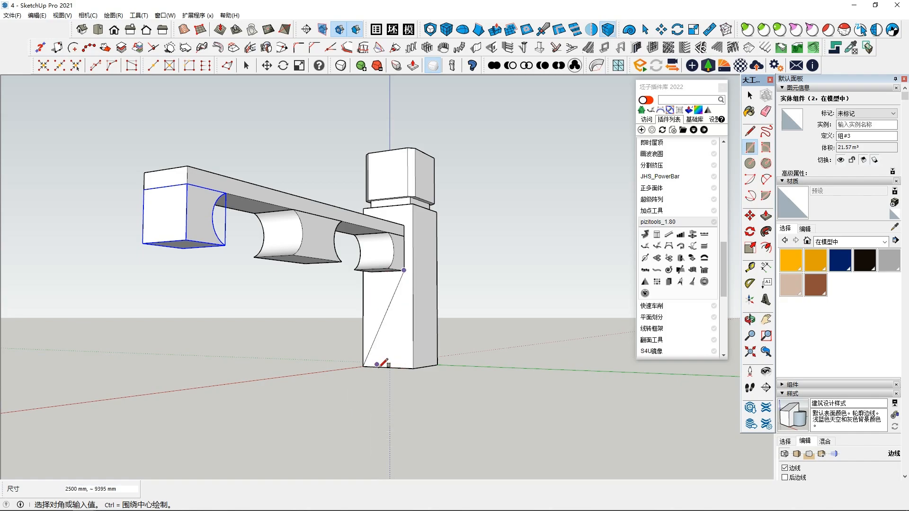
left_click(371, 367)
middle_click_drag(369, 368, 349, 382)
key("space")
Step: Extrude the rectangle below the brackets with Push/Pull to the full length of the arm as a base wall
left_click(393, 327)
middle_click_drag(388, 334, 357, 360)
left_click(766, 215)
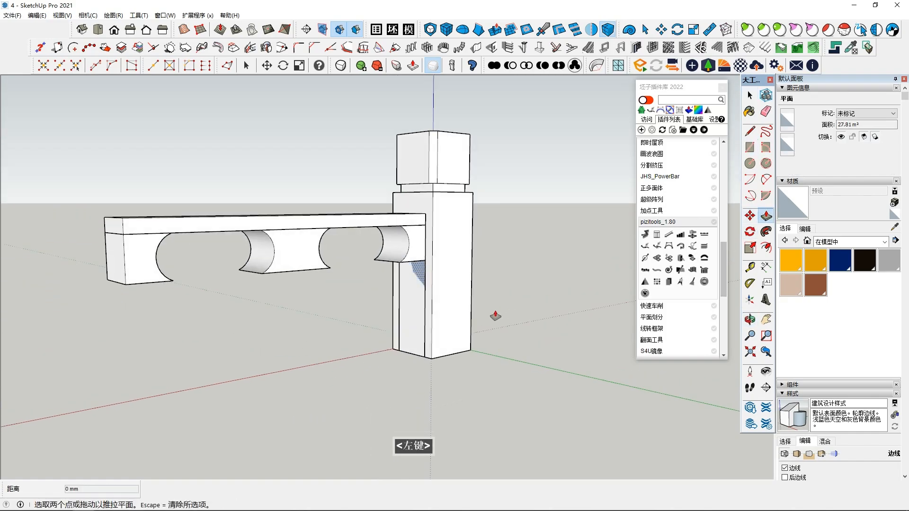
left_click(423, 337)
middle_click_drag(301, 354, 250, 297, "shift")
left_click(206, 259)
middle_click_drag(207, 260, 294, 288)
Step: Select all geometry of the base wall and make it a group
key("space")
triple_click(248, 302)
right_click(296, 289)
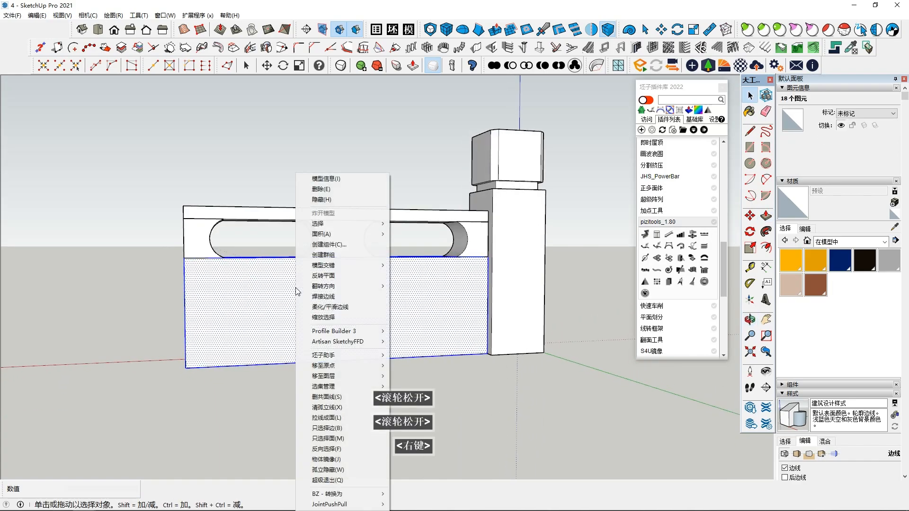
left_click(333, 255)
Step: Open the base wall group and offset its front face outline inward by about 1077 mm
double_click(349, 294)
triple_click(348, 296)
middle_click_drag(284, 353, 312, 348)
left_click(391, 310)
middle_click_drag(391, 310, 371, 278)
key("f")
left_click(343, 258)
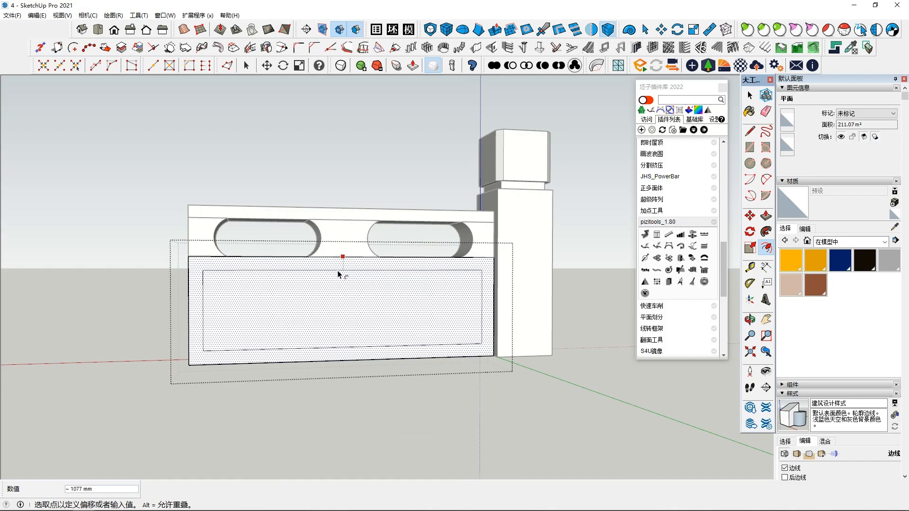
left_click(337, 274)
middle_click_drag(311, 290, 343, 301)
Step: Draw a vertical line down the middle of the inset rectangle from outside the wall group
key("space")
left_click(217, 246)
middle_click_drag(253, 320, 216, 317)
middle_click_drag(216, 317, 331, 322)
key("l")
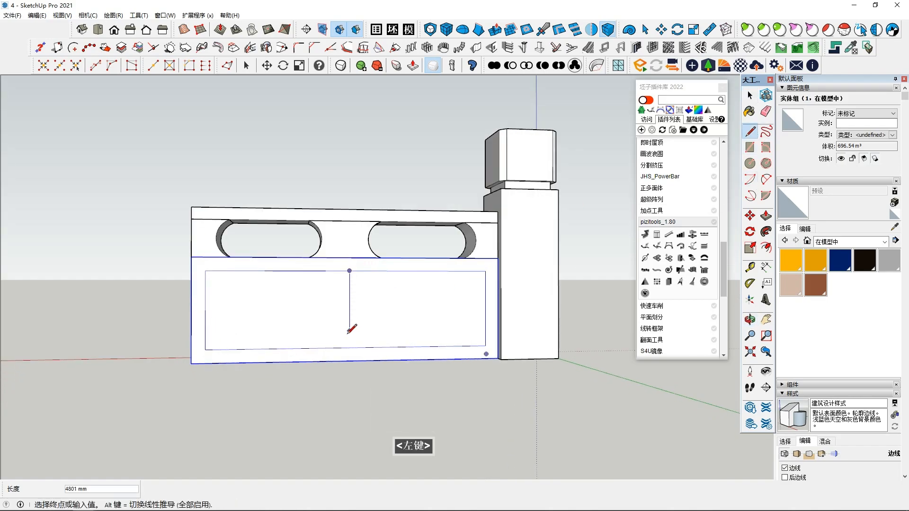
left_click(350, 348)
key("space")
middle_click_drag(323, 328, 351, 309, "shift")
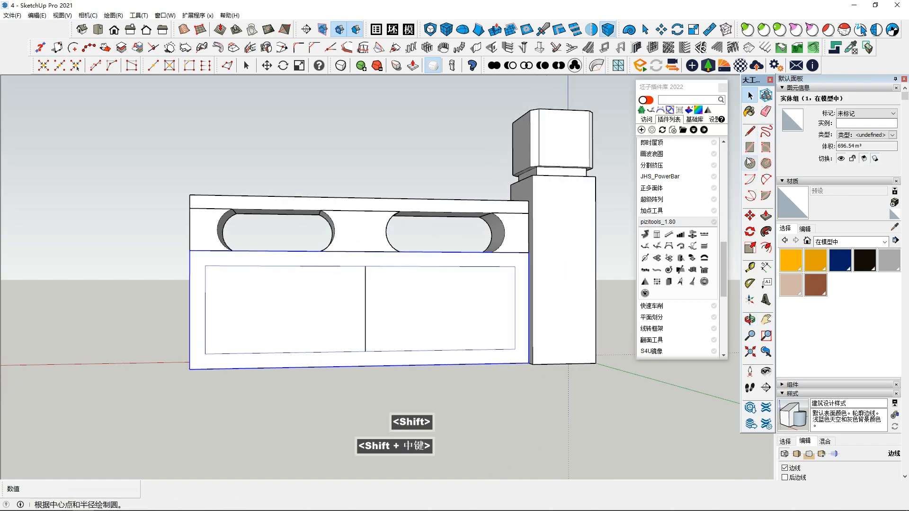
Step: Delete the vertical middle line that lies outside the base wall group
key("space")
left_click(304, 279)
scroll(304, 287, "up", 1)
double_click(306, 294)
left_click(314, 302)
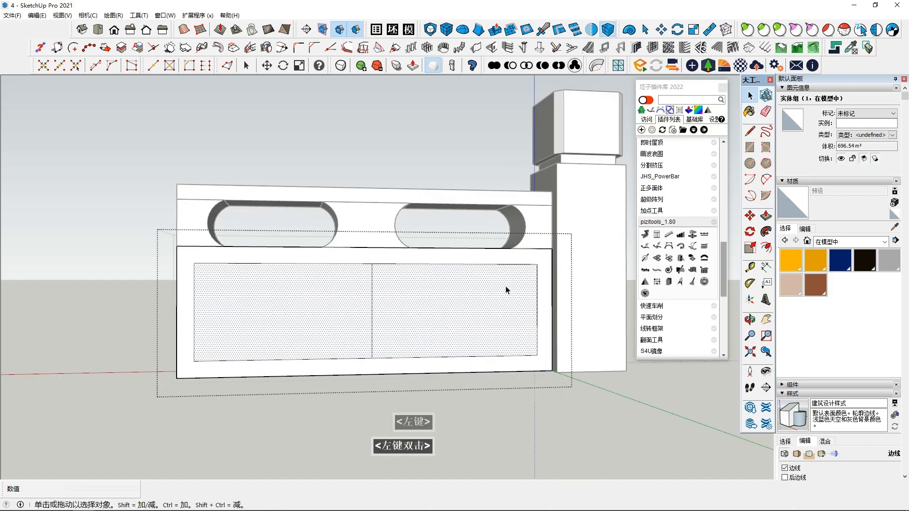
scroll(322, 307, "up", 2)
left_click(345, 305)
middle_click_drag(345, 306, 398, 363)
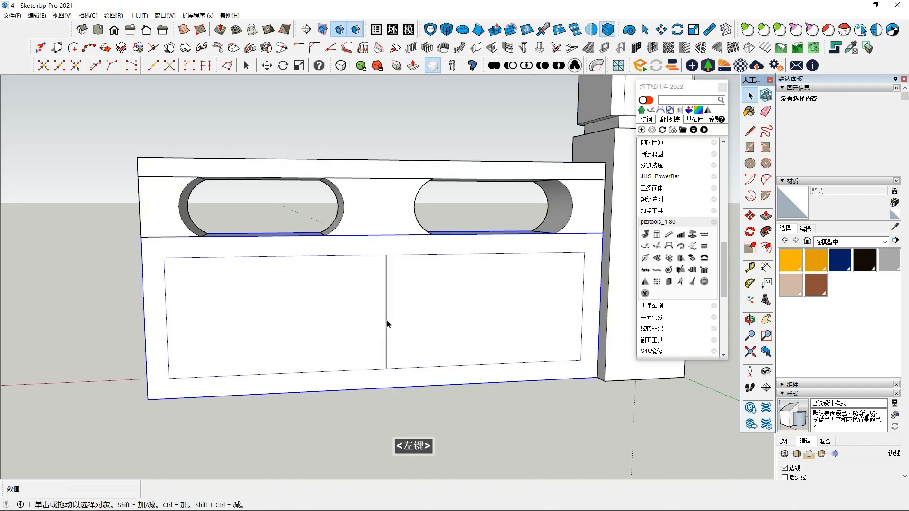
left_click(387, 324)
key("Delete")
Step: Open the base wall group and draw a vertical line dividing the inset rectangle into two halves
double_click(387, 324)
scroll(387, 324, "up", 1)
left_click(387, 248)
left_click(387, 374)
key("space")
Step: Offset the outline of the half panel farther from the pillar inward to form a smaller rectangle
left_click(352, 327)
left_click(766, 248)
left_click(355, 271)
left_click(324, 280)
middle_click_drag(339, 312, 352, 305)
scroll(353, 305, "up", 1)
key("space")
left_click(765, 180)
left_click(174, 312)
scroll(203, 303, "up", 2)
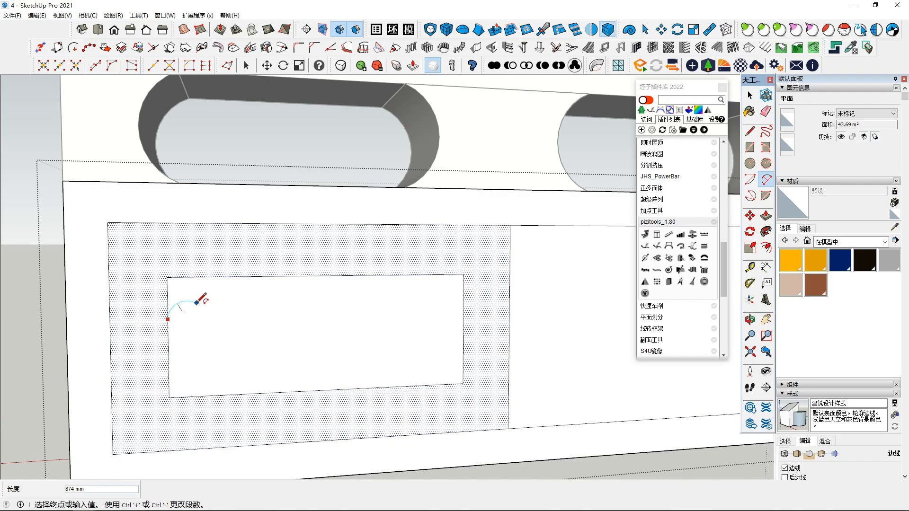
key("Escape")
Step: Chamfer the smaller rectangle's upper outer corner and divide the chamfer edge into two equal segments
left_click(314, 47)
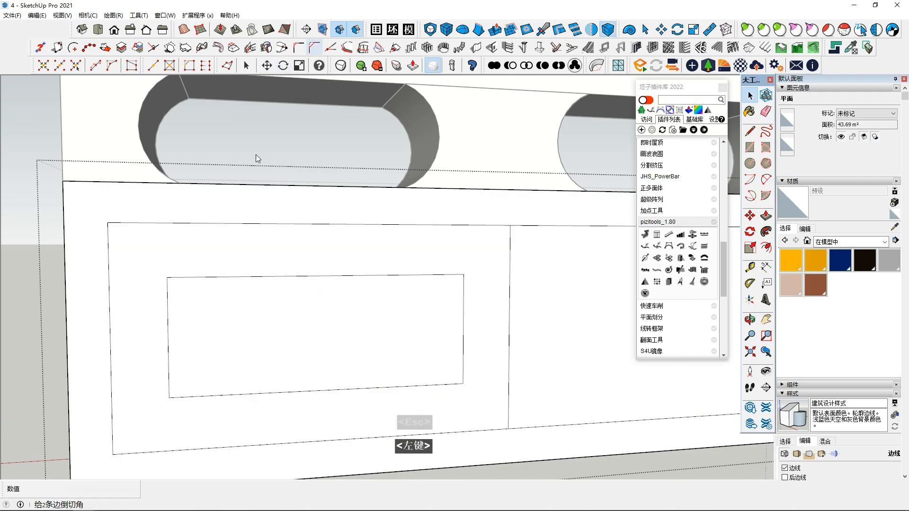
left_click(225, 277)
left_click(168, 326)
key("Return")
key("space")
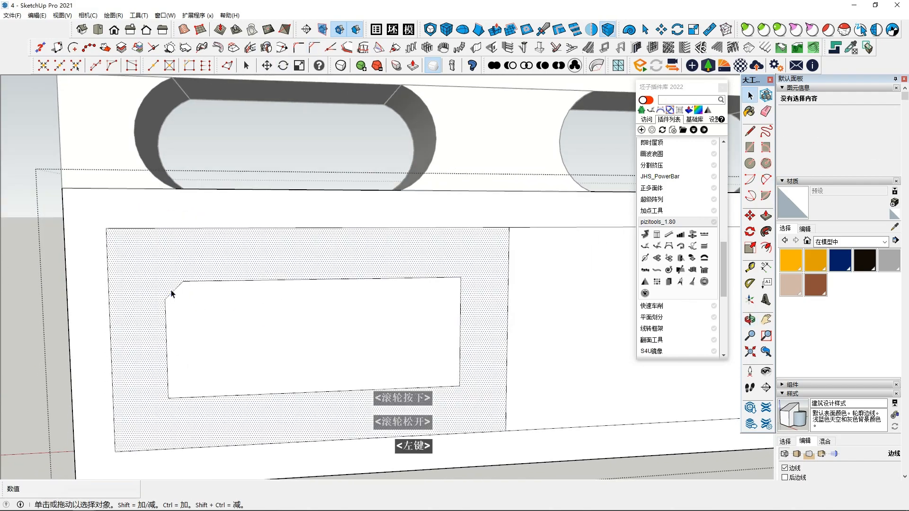
right_click(173, 293)
left_click(199, 95)
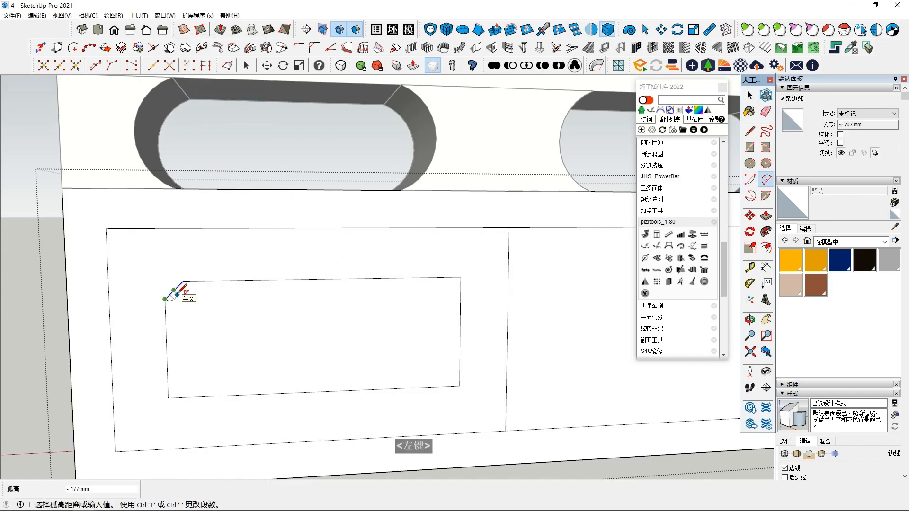
Step: Draw an inward-bulging arc on each of the two chamfer segments
scroll(176, 294, "up", 3)
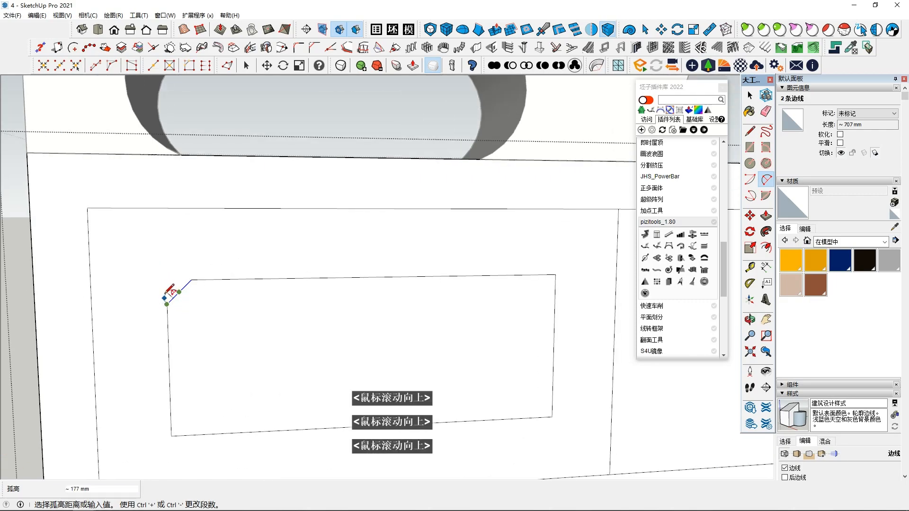
scroll(167, 296, "up", 4)
left_click(178, 290)
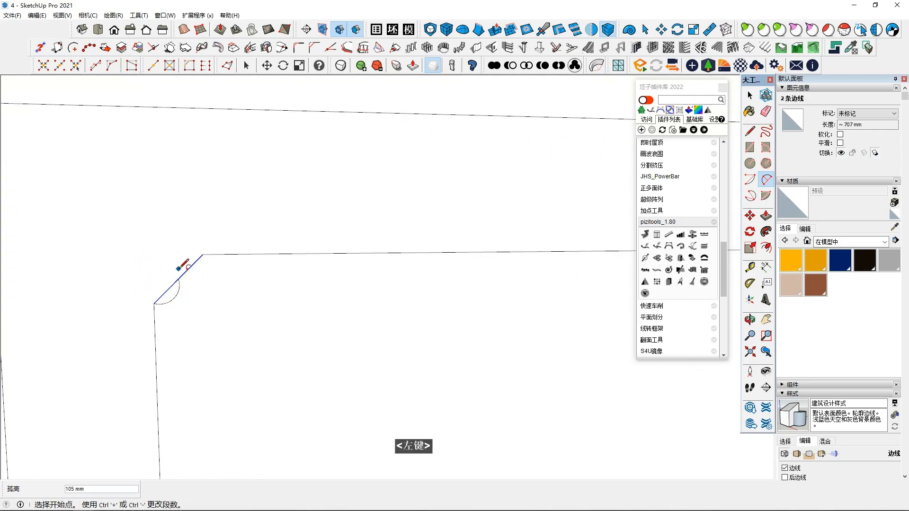
left_click(203, 255)
scroll(195, 271, "up", 2)
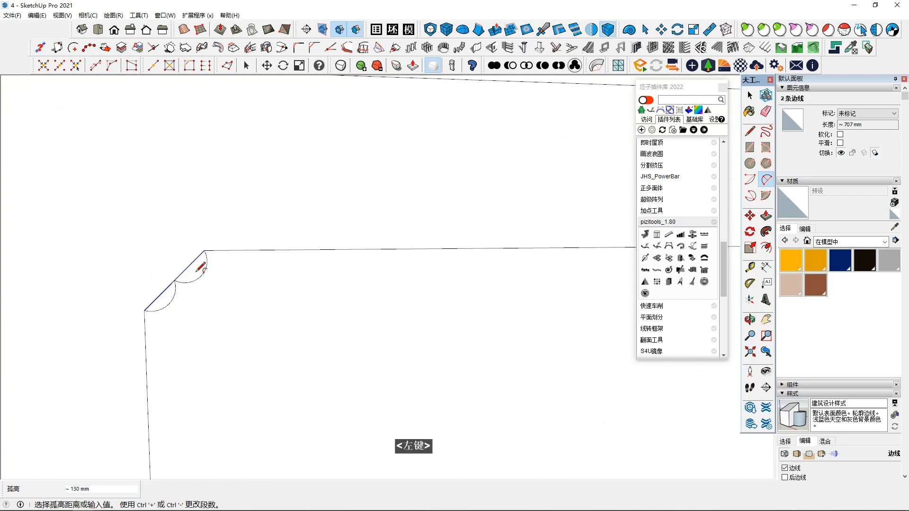
left_click(195, 271)
Step: Delete the two straight chamfer segments next to the inward arcs
key("space")
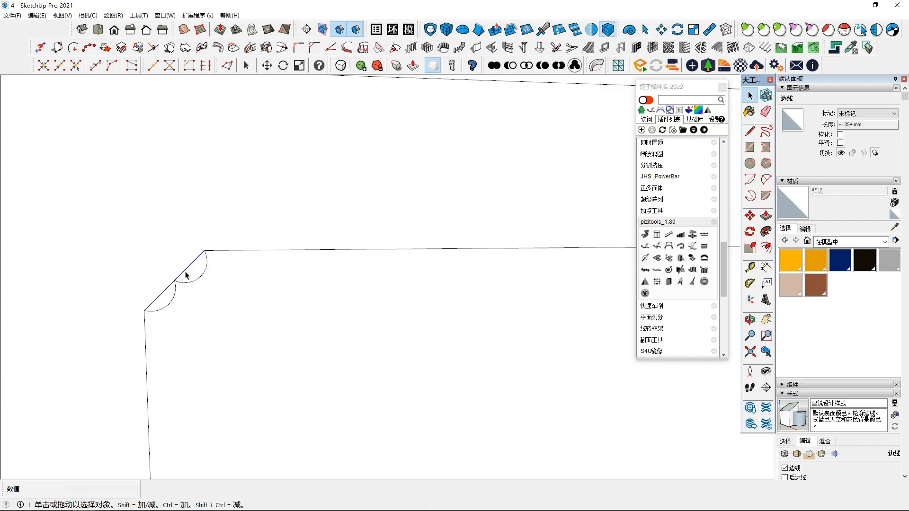
key("Delete")
left_click(165, 288)
left_click(164, 291)
key("Delete")
Step: Undo the chamfer segment deletions and the two inward arcs
scroll(256, 313, "down", 5)
scroll(284, 318, "up", 1)
middle_click_drag(278, 324, 317, 303)
scroll(314, 321, "down", 3)
key("ctrl+z")
key("ctrl+z")
key("ctrl+z")
key("ctrl+z")
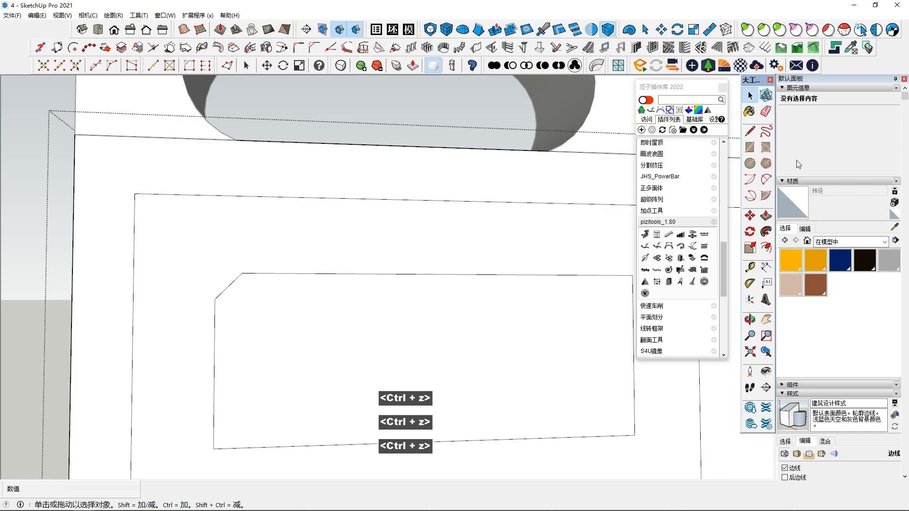
Step: Draw an outward-bulging arc on the lower of the two chamfer segments of the inner panel outline
key("a")
scroll(190, 291, "up", 2)
left_click(189, 295)
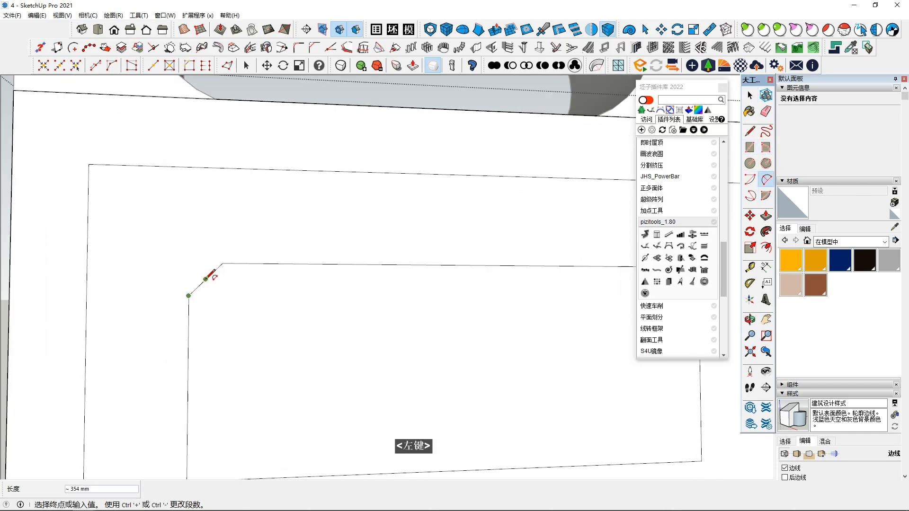
left_click(205, 279)
scroll(197, 282, "up", 2)
middle_click(201, 279)
left_click(194, 284)
Step: Try to draw a matching outward-bulging arc on the upper chamfer segment
left_click(211, 278)
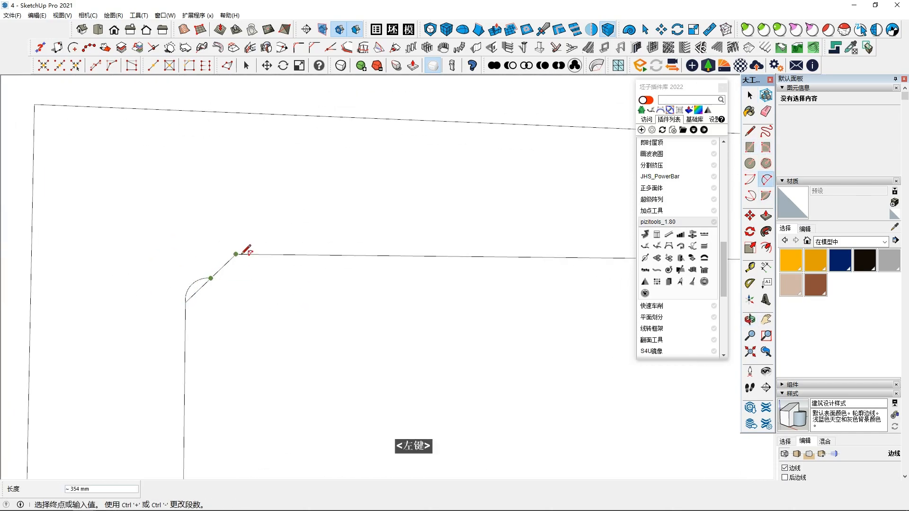
left_click(219, 262)
key("space")
left_click(765, 179)
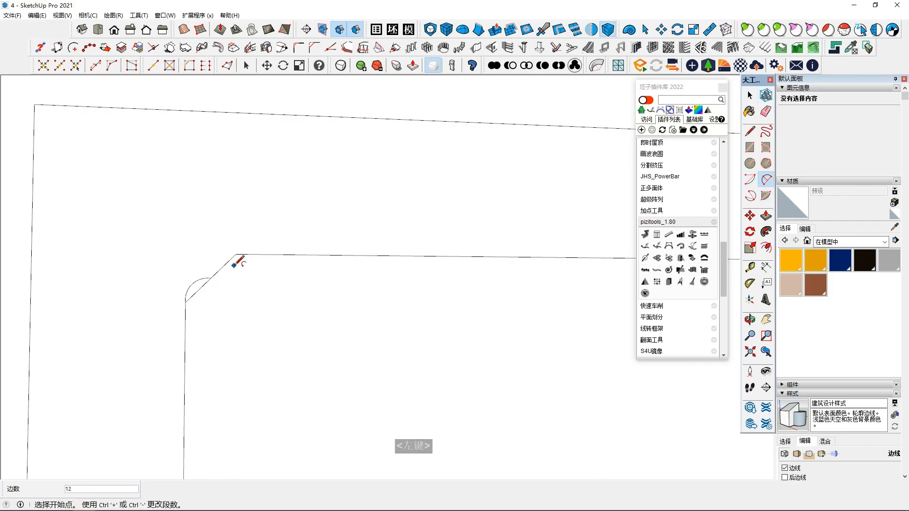
scroll(216, 265, "up", 3)
scroll(218, 263, "up", 2)
scroll(256, 297, "down", 2)
key("space")
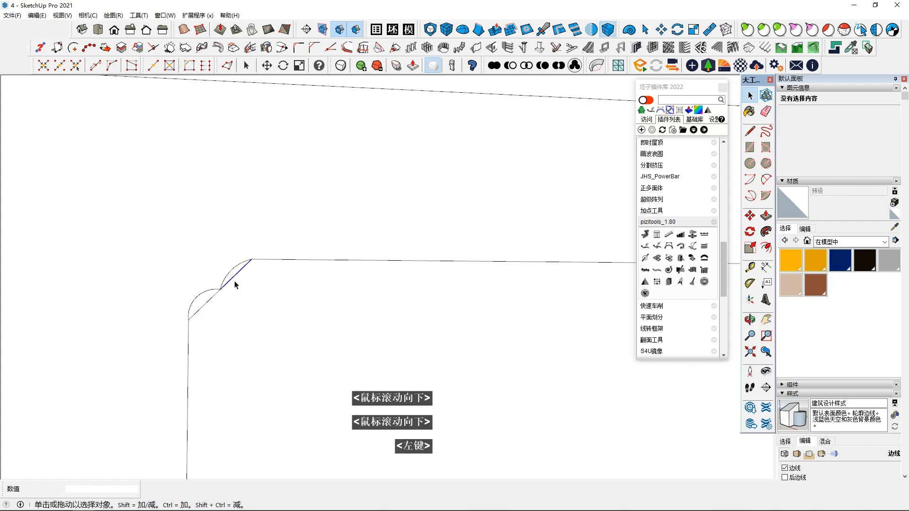
Step: Draw an outward arc about 71 mm high on the upper chamfer segment and delete the two straight chamfer segments
left_click(766, 179)
left_click(251, 259)
scroll(229, 274, "up", 2)
middle_click_drag(230, 271, 268, 307)
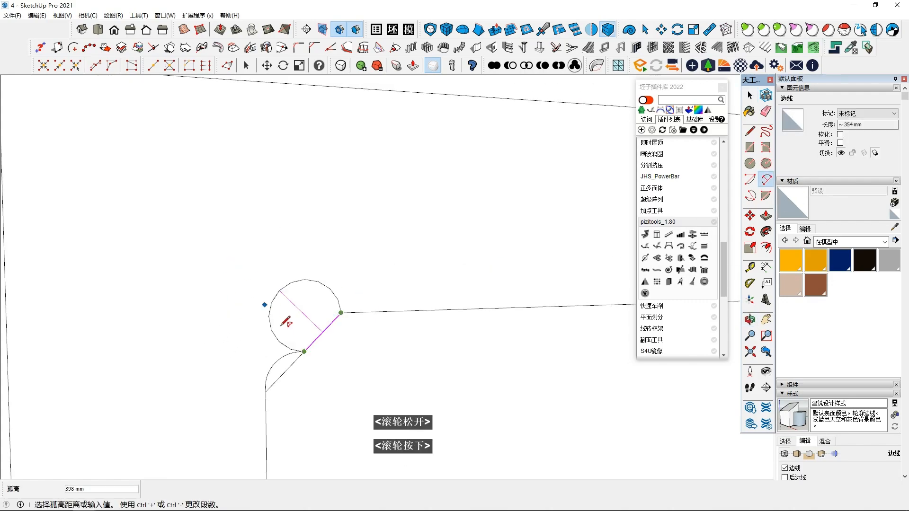
scroll(310, 322, "up", 3)
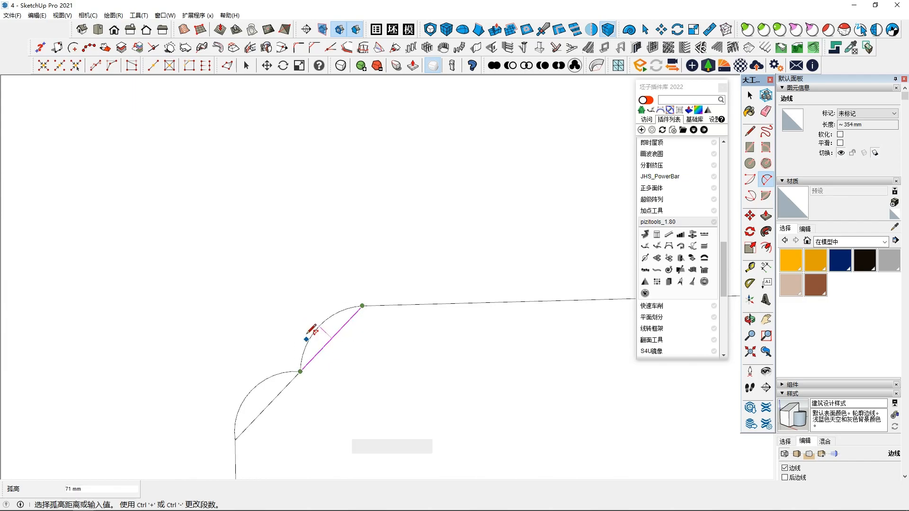
left_click(308, 332)
key("space")
scroll(284, 334, "down", 3)
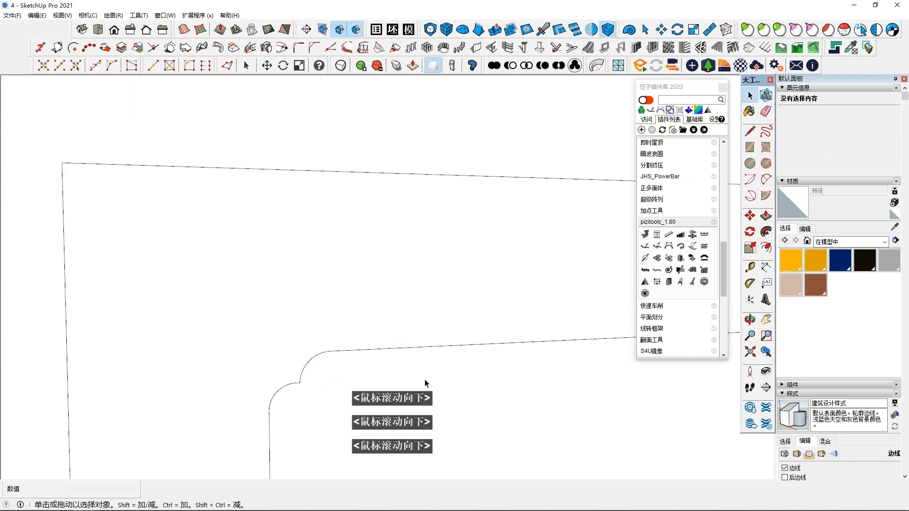
Step: Mirror the pair of corner arcs to the panel's opposite upper corner about the midpoint of its lower edge
scroll(425, 387, "down", 3)
scroll(511, 367, "down", 5)
middle_click_drag(530, 373, 369, 313, "shift")
scroll(464, 298, "up", 2)
scroll(290, 284, "down", 2)
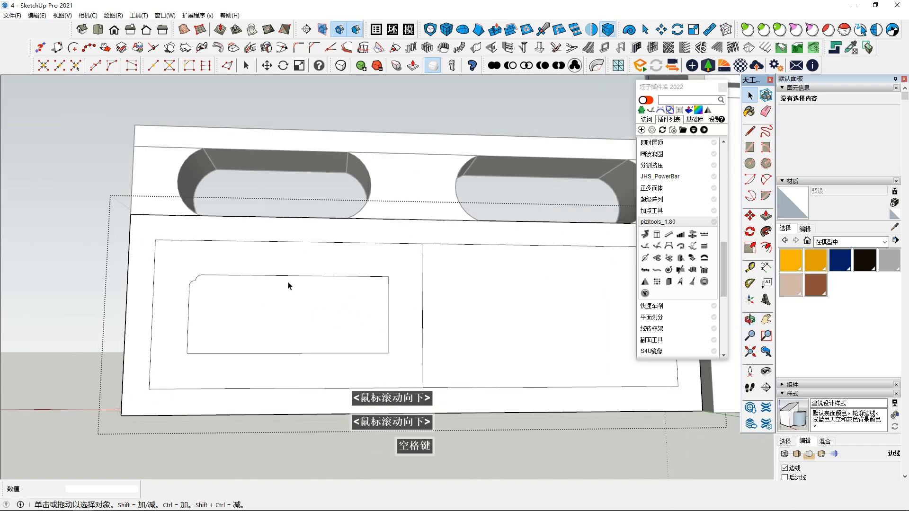
left_click(289, 353)
left_click(200, 280, "shift")
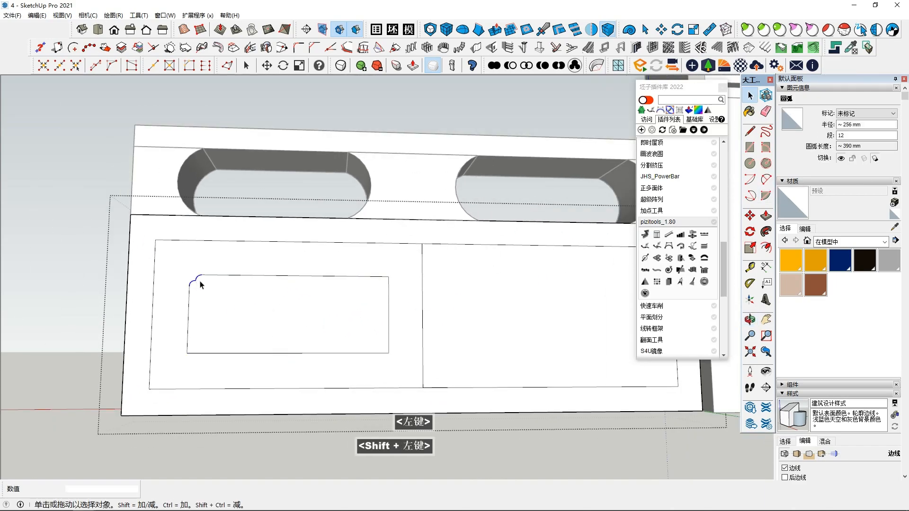
middle_click_drag(194, 282, 208, 270)
left_click(592, 29)
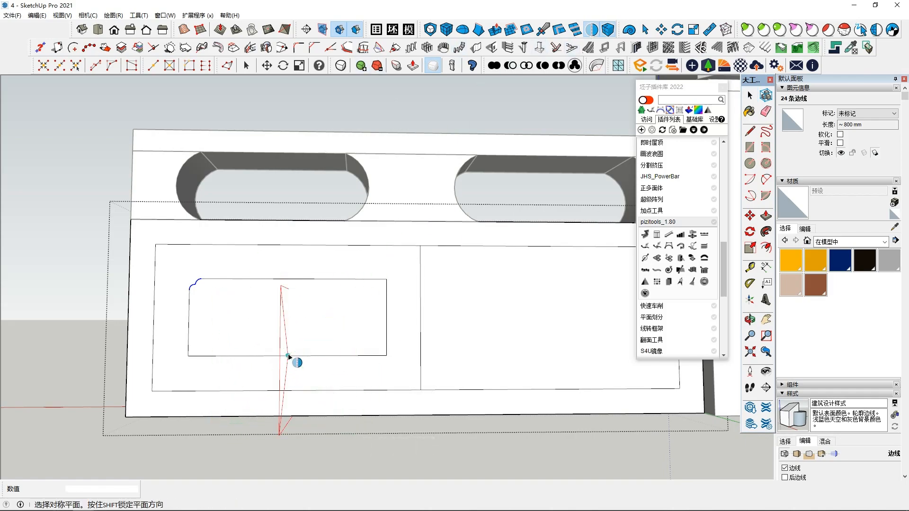
left_click(290, 356)
middle_click(195, 327)
left_click_drag(189, 291, 192, 288)
Step: Delete the leftover square corner edges outside the mirrored arcs at the panel's upper inner corner
left_click(381, 283, "shift")
scroll(383, 288, "down", 3)
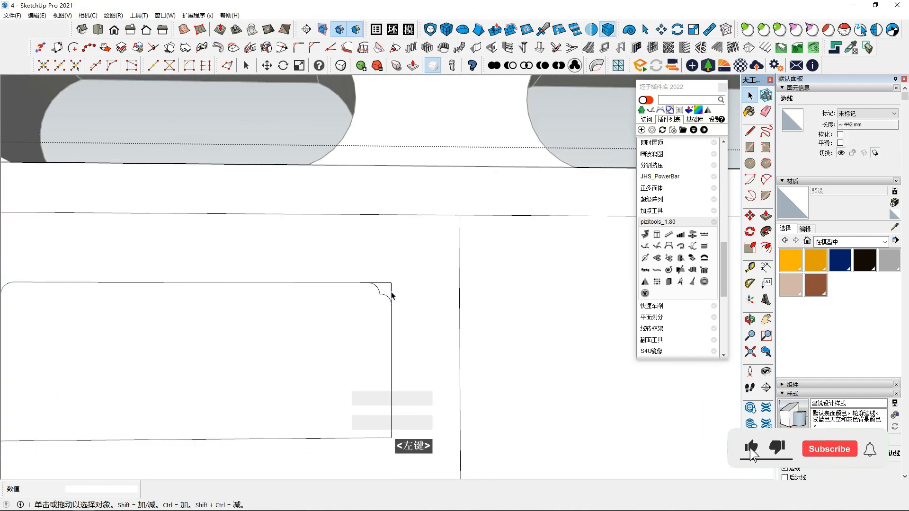
left_click(384, 283, "shift")
key("Delete")
scroll(384, 293, "up", 3)
scroll(385, 295, "down", 2)
Step: Try to mirror the arcs of both upper corners downward about a horizontal plane, and undo the mirror
left_click_drag(359, 263, 410, 307)
scroll(408, 308, "down", 6)
mouse_move(267, 322)
middle_mouse_down("shift")
mouse_move(248, 316)
mouse_move(283, 317)
middle_mouse_up("shift")
left_click_drag(220, 283, 245, 301, "shift")
scroll(244, 305, "up", 3, "shift")
mouse_move(213, 286)
left_mouse_down("shift")
mouse_move(242, 297)
mouse_move(225, 292)
mouse_move(213, 302)
left_mouse_up("shift")
left_click(232, 293)
left_click(55, 273)
left_click(94, 284)
scroll(241, 299, "up", 3)
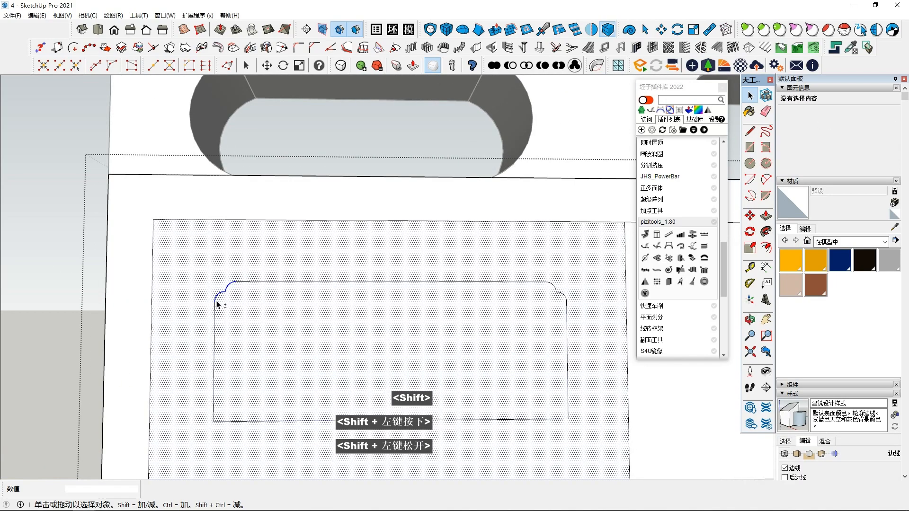
left_click_drag(532, 276, 579, 309, "shift")
middle_click_drag(579, 309, 560, 305, "shift")
left_click(448, 257, "shift")
left_click(452, 343, "shift")
middle_click_drag(457, 353, 424, 331, "shift")
scroll(424, 331, "down", 2)
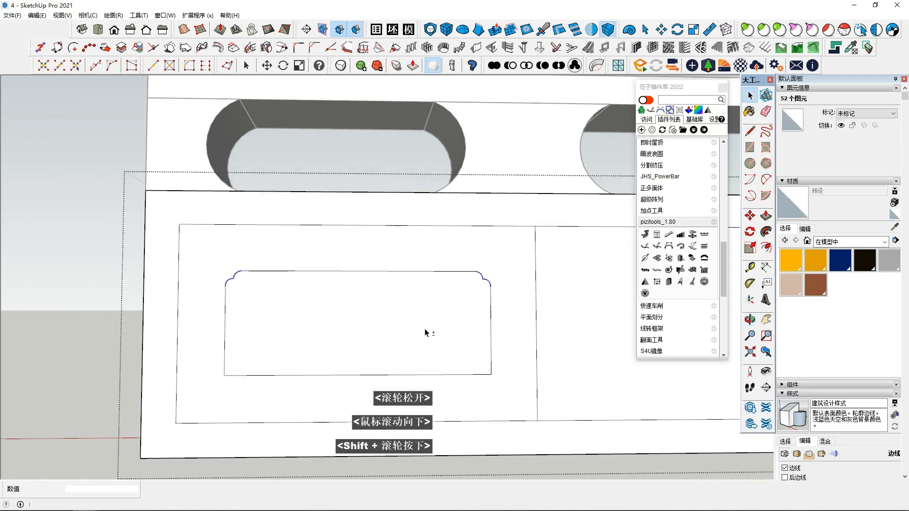
left_click(591, 29)
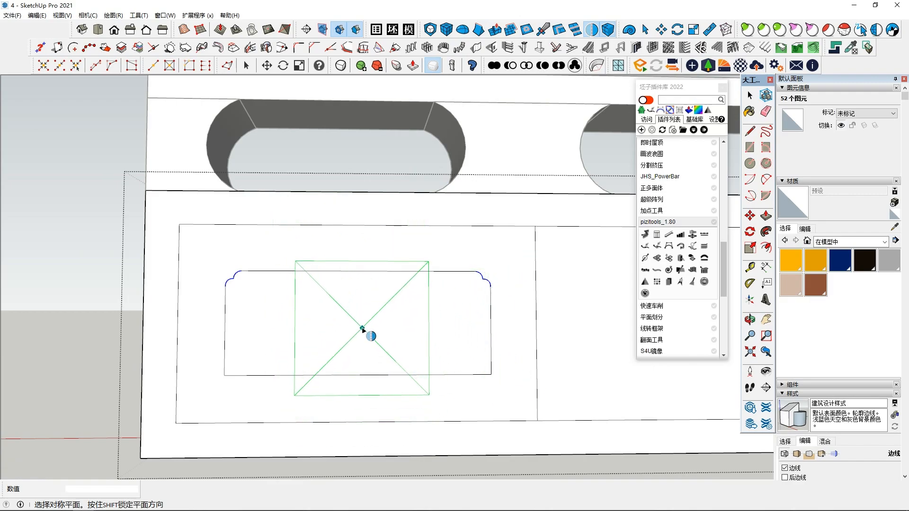
left_click(353, 318)
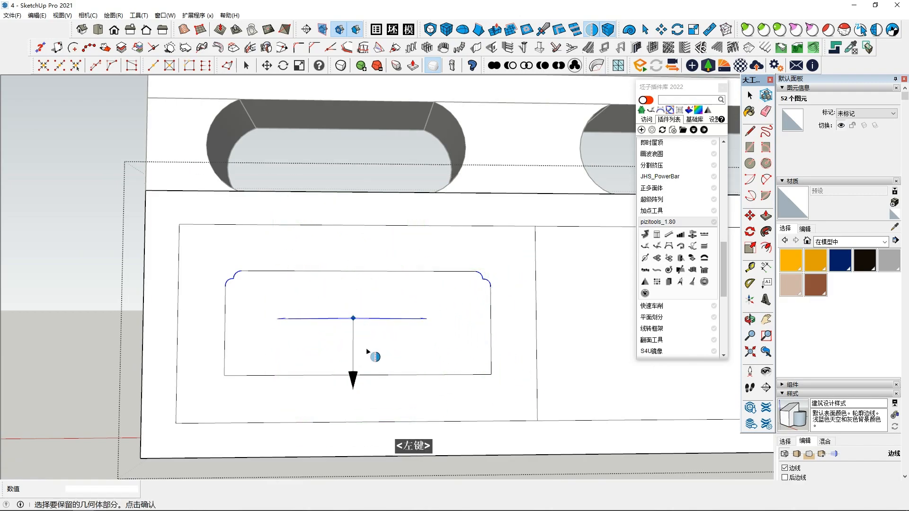
left_click(314, 347)
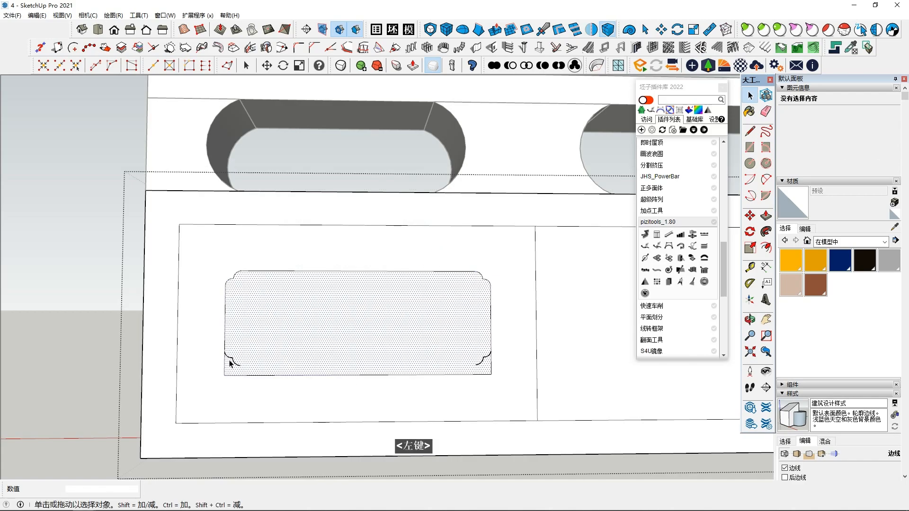
scroll(229, 357, "down", 3)
key("ctrl+z")
Step: Draw a vertical centre line across the panel from the midpoint of its upper edge to the lower edge
left_click(337, 339)
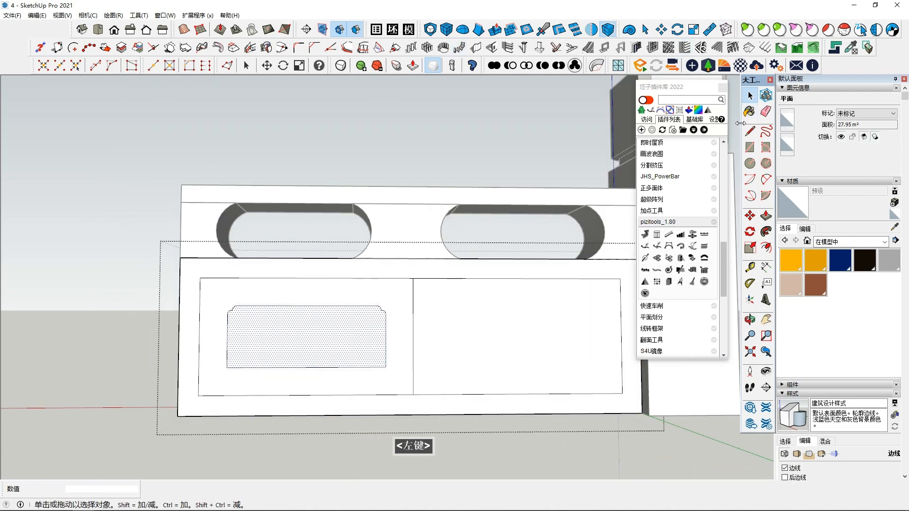
left_click(750, 131)
left_click(307, 306)
left_click(307, 367)
scroll(277, 346, "up", 1)
key("space")
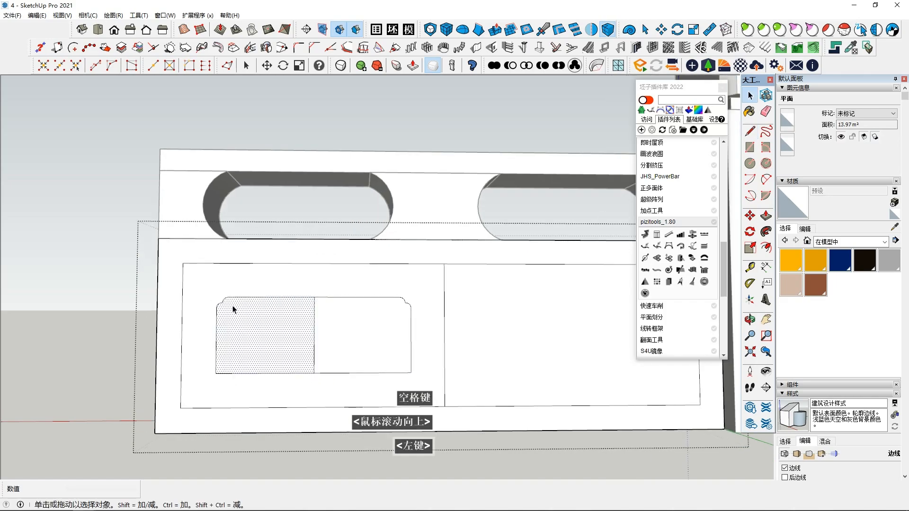
Step: Try to select only the scalloped arcs at the panel's two upper corners
left_click(371, 292, "shift")
left_click(170, 292)
left_click(149, 294, "shift")
left_click(148, 294)
left_click(223, 303, "shift")
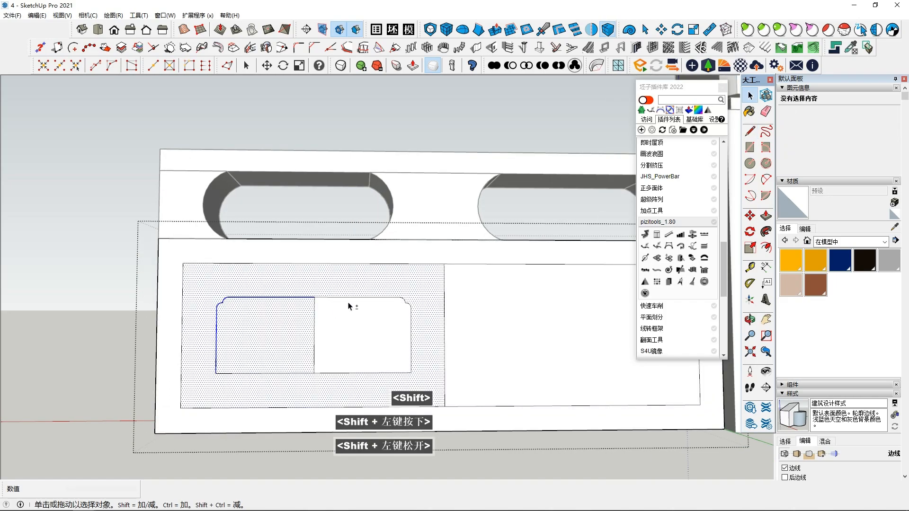
left_click(210, 312, "shift")
scroll(265, 355, "down", 3)
left_click(199, 320)
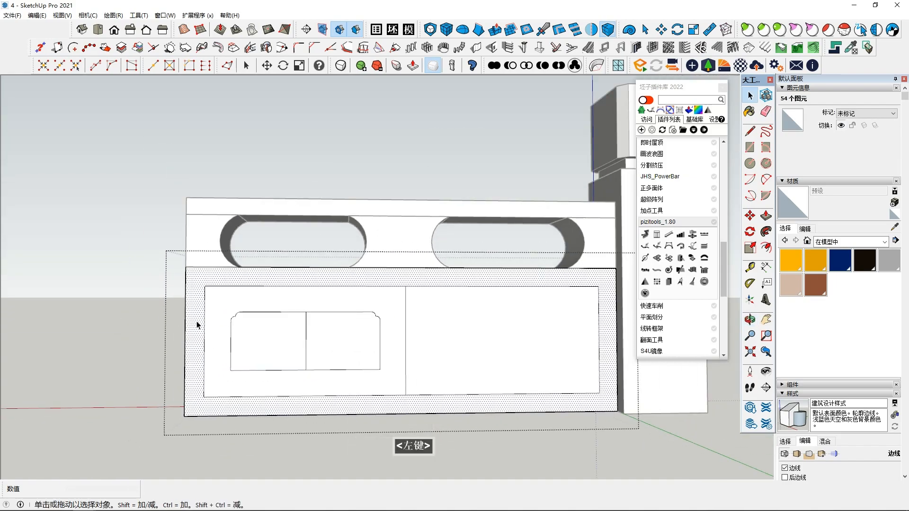
left_click(365, 308, "shift")
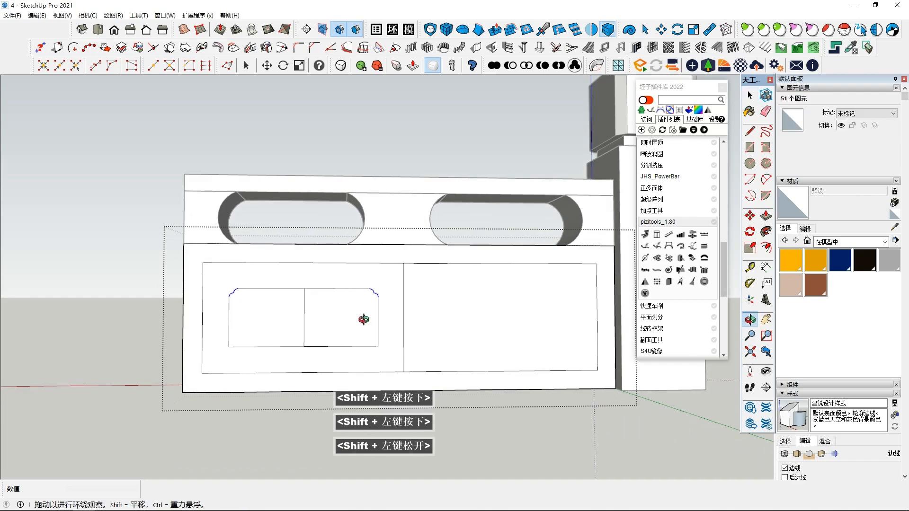
left_click(322, 310, "shift")
middle_click_drag(390, 314, 365, 301, "shift")
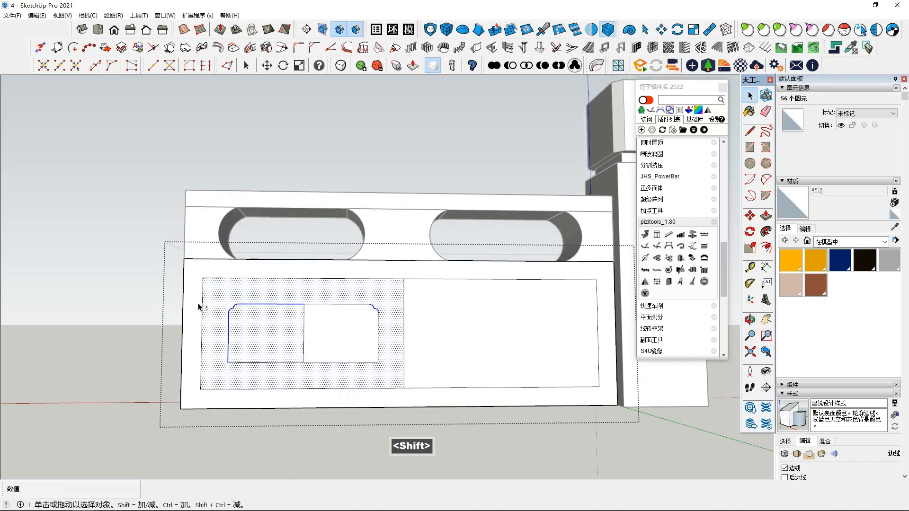
left_click(206, 309)
left_click_drag(226, 295, 223, 318, "shift")
double_click(370, 303, "shift")
left_click(174, 306)
left_click(213, 316)
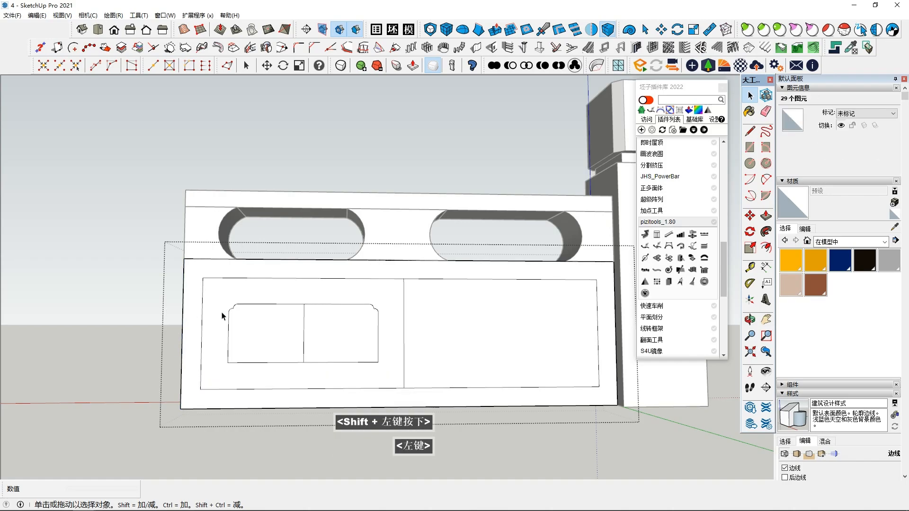
scroll(225, 312, "up", 3)
left_click_drag(258, 289, 227, 314, "shift")
left_click(239, 306)
left_click(152, 313, "shift")
left_click(141, 315)
middle_click_drag(216, 324, 282, 334)
left_click_drag(292, 305, 269, 332, "shift")
left_click(163, 340)
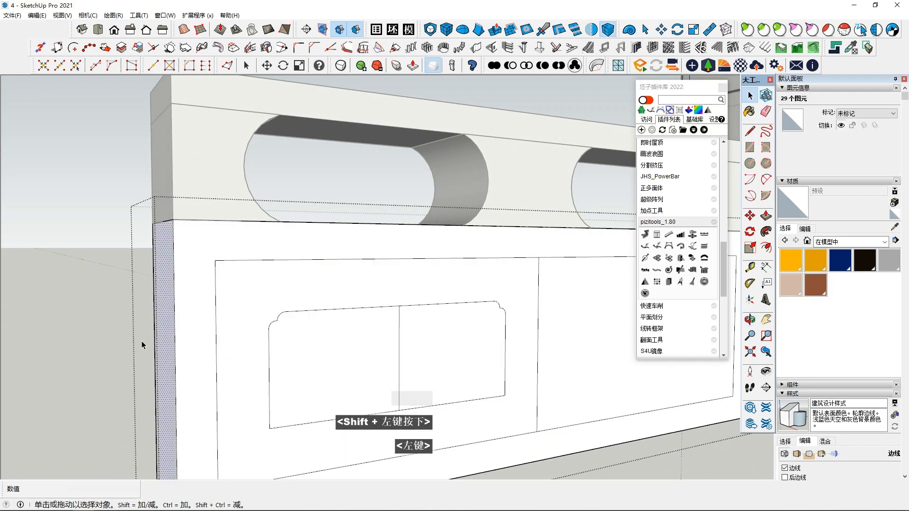
left_click(272, 324, "shift")
left_click(278, 317, "shift")
left_click(313, 311, "shift")
middle_click_drag(497, 304, 322, 312, "shift")
scroll(449, 308, "up", 3, "shift")
middle_click_drag(322, 312, 266, 282)
scroll(283, 300, "up", 1)
triple_click(294, 304)
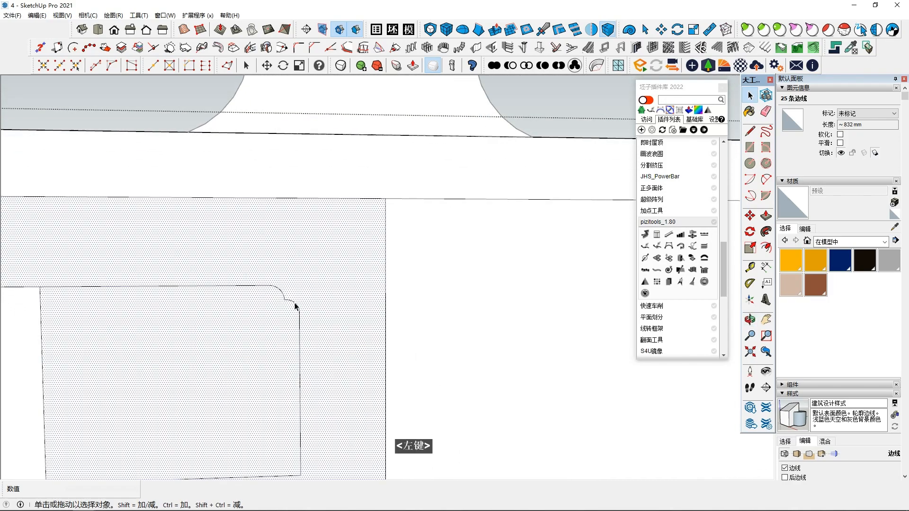
Step: Mirror the scalloped arcs of both upper corners to the lower corners about a horizontal plane through the centre line's midpoint
scroll(296, 306, "down", 8)
left_click(241, 253)
scroll(240, 253, "up", 8)
middle_click_drag(374, 402, 395, 253, "shift")
middle_click_drag(396, 254, 405, 260)
scroll(405, 260, "up", 2)
left_click(648, 250)
left_click(469, 194)
key("space")
left_click(399, 171, "shift")
scroll(395, 174, "down", 1, "shift")
scroll(369, 183, "down", 3)
middle_click_drag(284, 200, 374, 251, "shift")
left_click(288, 227, "shift")
left_click(282, 231, "shift")
scroll(347, 240, "down", 4, "shift")
middle_click_drag(374, 251, 390, 255)
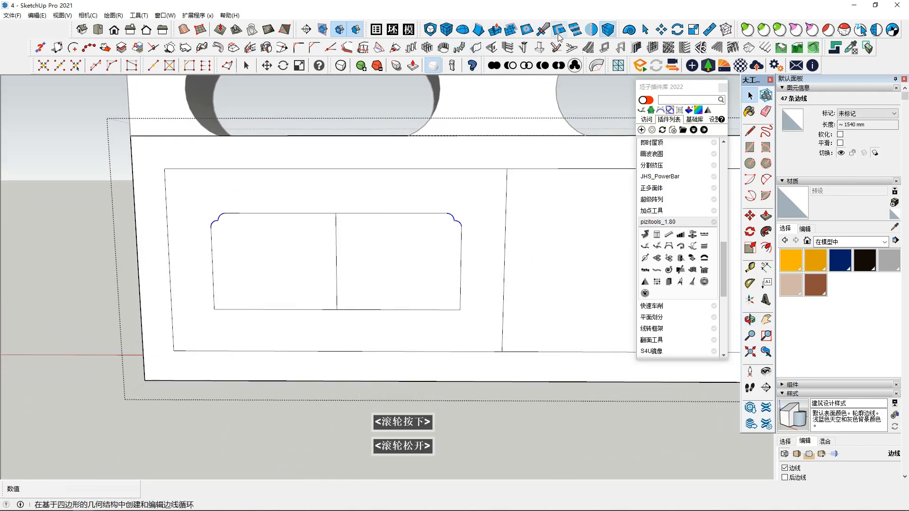
left_click(591, 30)
key("Left")
key("Up")
left_click(336, 262)
middle_click_drag(391, 302, 394, 292)
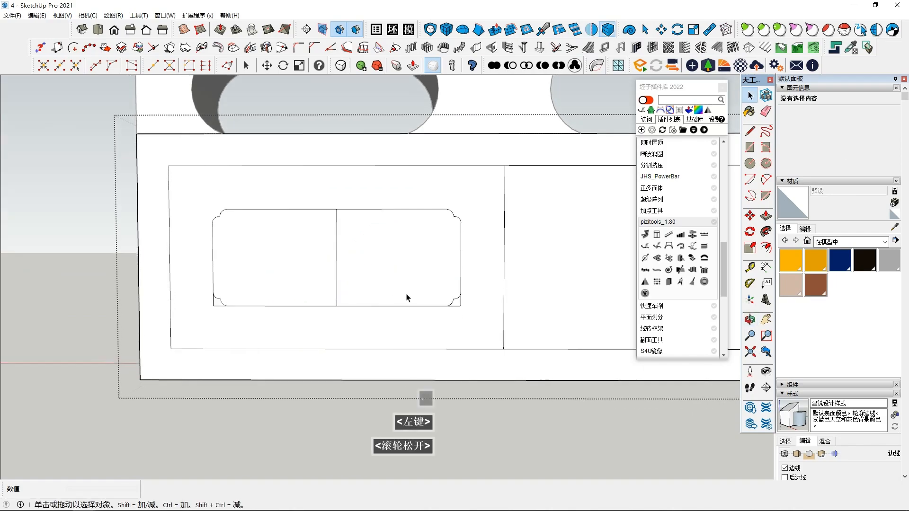
Step: Delete the leftover square edges at the panel's lower corners and the vertical centre line
scroll(458, 307, "up", 3)
left_click(464, 304)
key("Delete")
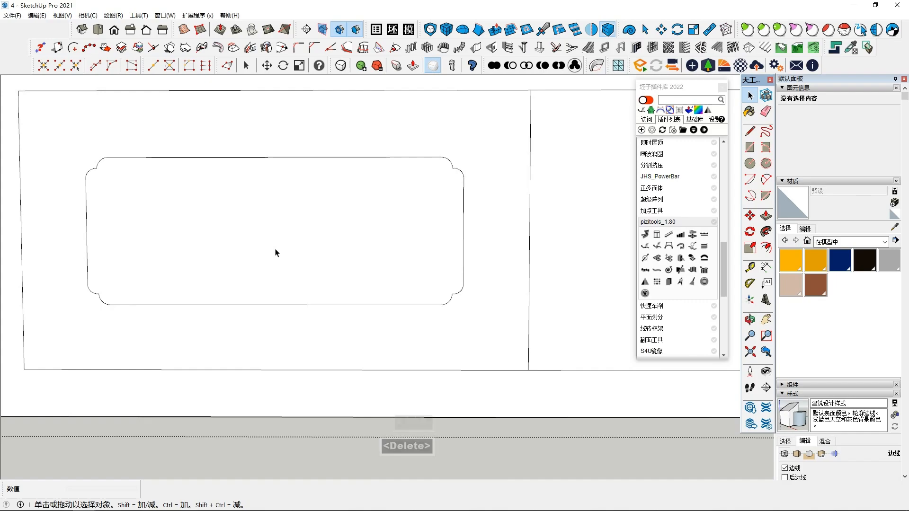
Step: Try to offset the scalloped panel outline inward
left_click(436, 278)
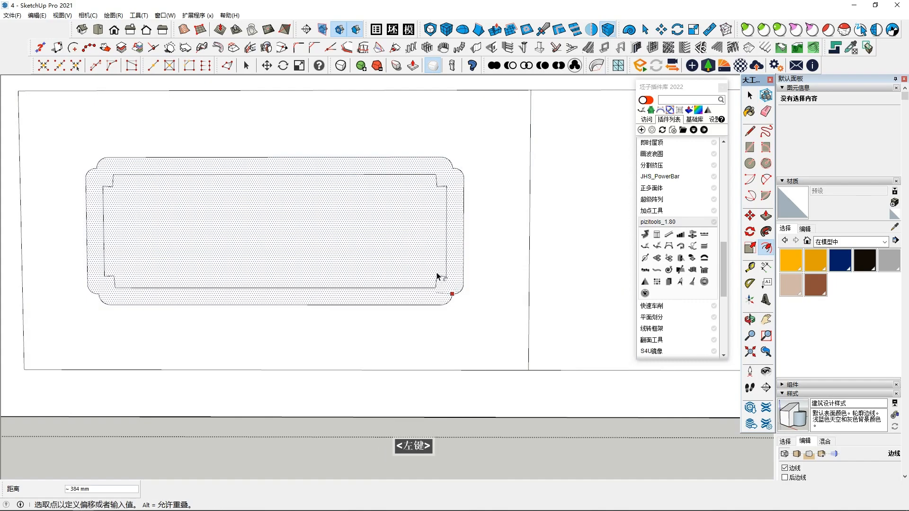
left_click(450, 285)
scroll(455, 289, "up", 1)
left_click(750, 247)
key("space")
Step: Create an inner copy of the scalloped panel scaled to 0.91 about its centre
left_click(385, 241)
scroll(506, 257, "down", 1)
left_click(750, 247)
key("ctrl")
left_click_drag(464, 300, 447, 294, "ctrl")
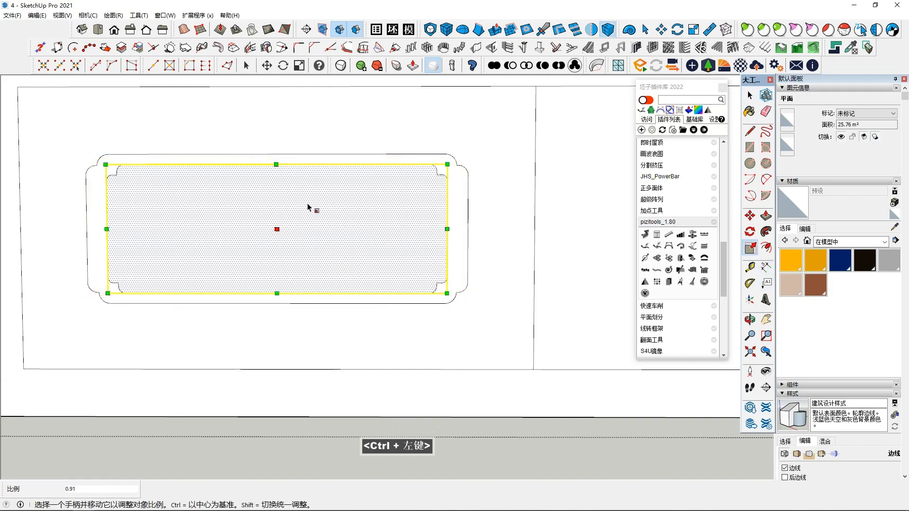
Step: Try to widen the inner scalloped panel along the red axis, and undo the scaling
left_click(447, 231, "ctrl")
left_click(458, 231)
middle_click_drag(436, 227, 438, 216)
key("ctrl")
key("ctrl+z")
left_click(442, 216, "ctrl")
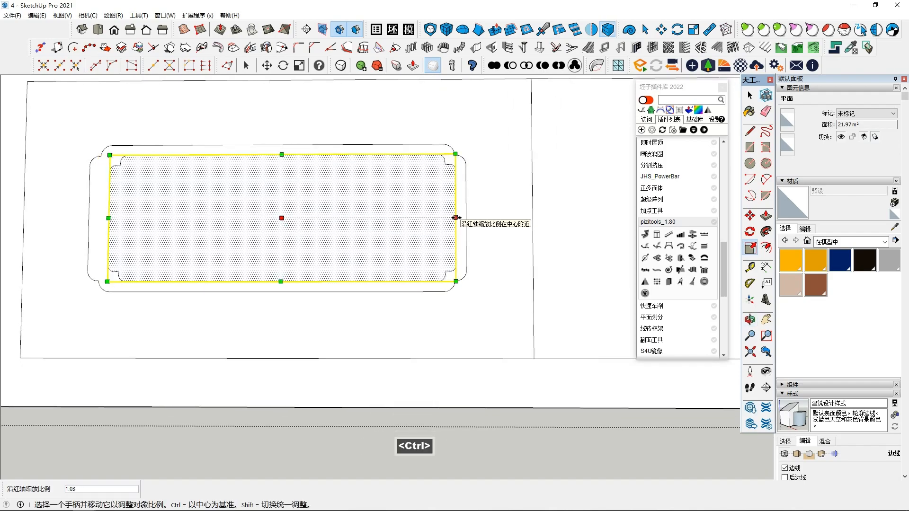
key("ctrl+z")
Step: Stretch the inner scalloped panel along the red axis about its centre to give an even border around it
left_click(456, 217, "ctrl")
middle_click_drag(456, 218, 402, 245)
key("space")
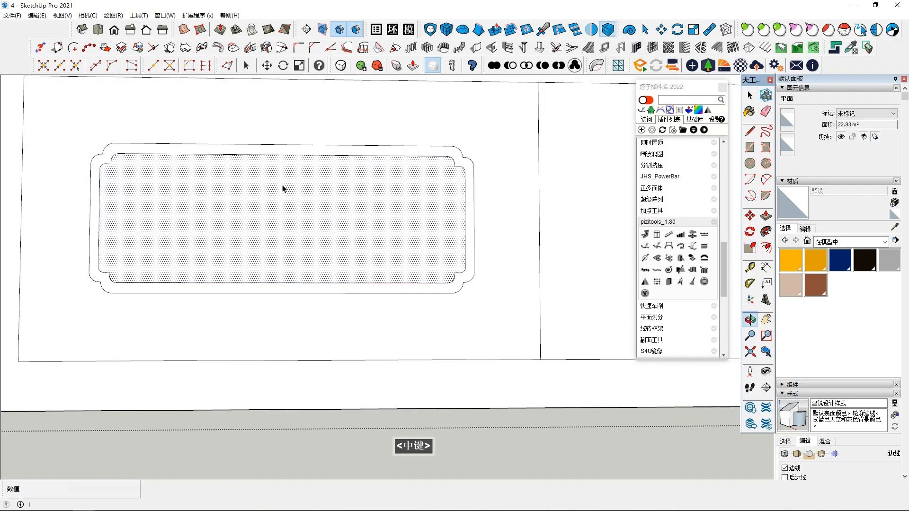
Step: Try to mirror the double-outlined scalloped panel onto the other half of the base wall, and undo the mirroring
scroll(266, 256, "down", 4)
middle_click_drag(265, 255, 319, 323)
scroll(243, 331, "down", 3)
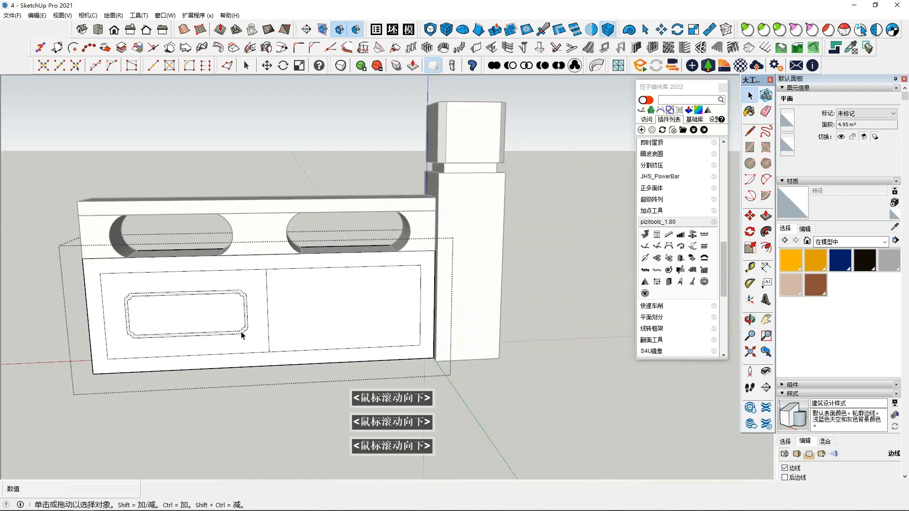
scroll(158, 294, "up", 2)
left_click_drag(250, 344, 253, 346)
scroll(252, 339, "up", 2)
middle_click_drag(248, 328, 247, 321)
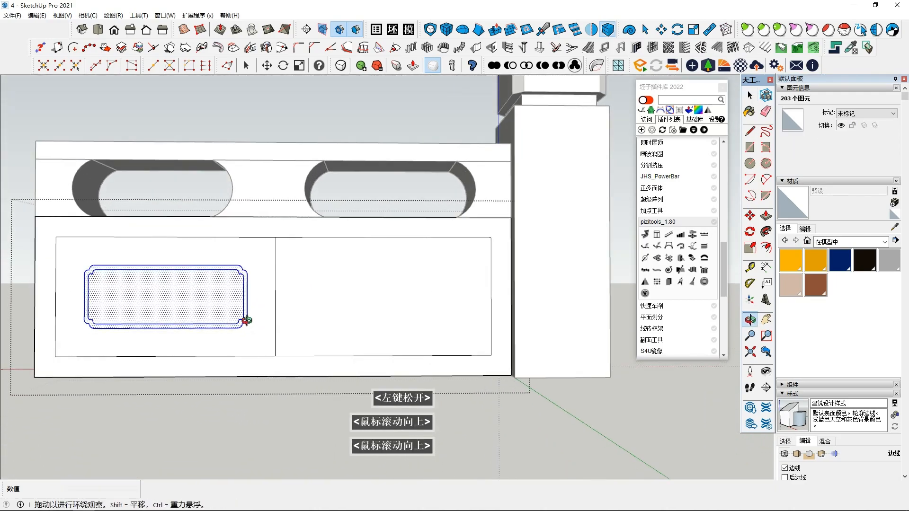
left_click(592, 30)
key("Right")
left_click(276, 296)
middle_click_drag(303, 309, 337, 224)
left_click(341, 340)
scroll(341, 340, "up", 1)
scroll(303, 299, "up", 2)
key("ctrl+z")
Step: Try again to mirror the scalloped panel outlines and faces about the divider's midpoint, with the mirror plane locked to the red axis
scroll(218, 306, "down", 1)
middle_click_drag(375, 322, 45, 265)
left_click_drag(45, 265, 244, 345, "shift")
middle_click_drag(243, 345, 382, 102)
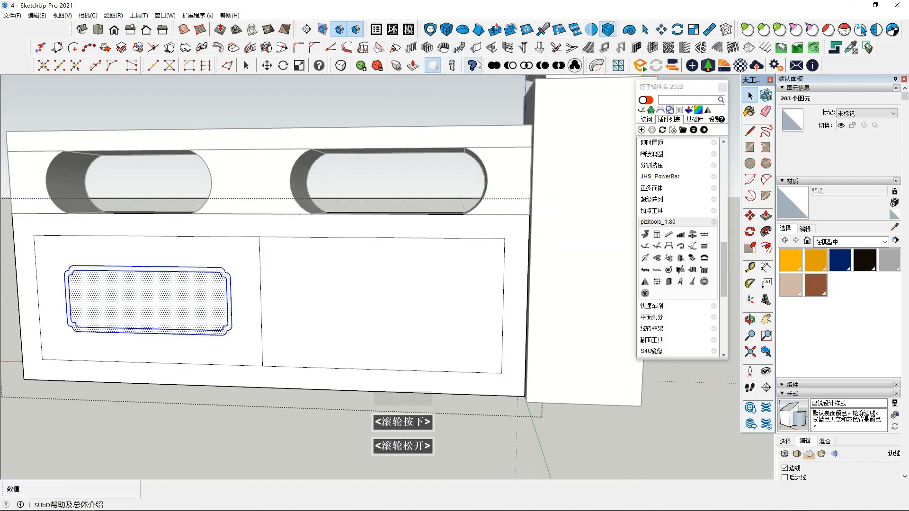
left_click(592, 31)
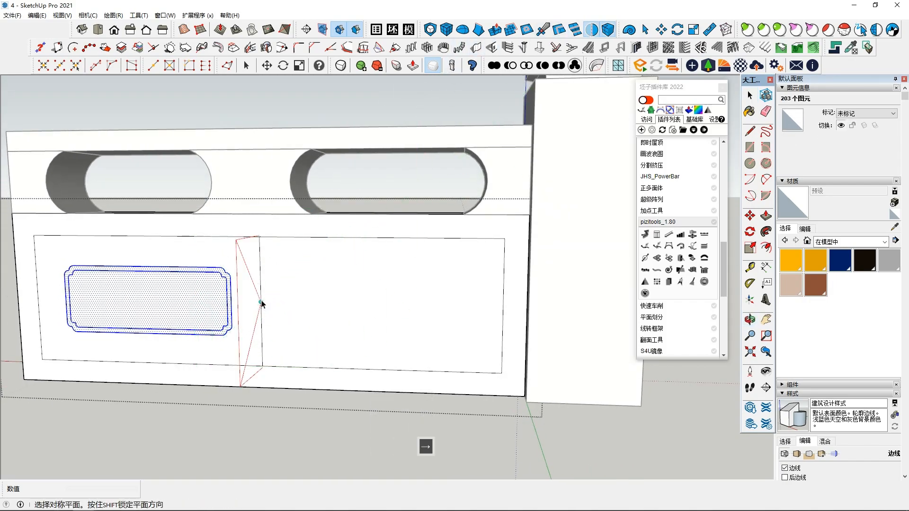
left_click(261, 303)
middle_click_drag(298, 270, 572, 290)
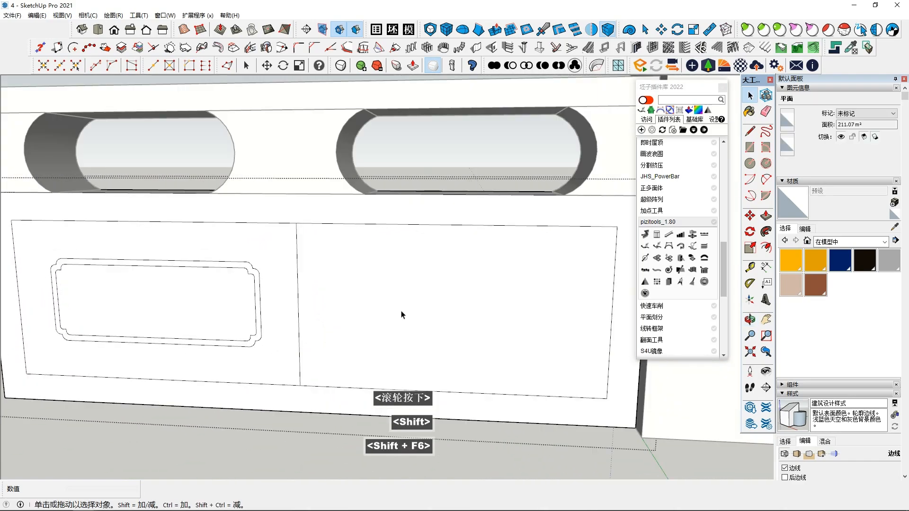
scroll(341, 312, "down", 2)
double_click(263, 277)
double_click(258, 285, "shift")
scroll(260, 289, "up", 3, "shift")
scroll(283, 310, "down", 2)
scroll(213, 315, "down", 2)
left_click(144, 316)
scroll(199, 298, "up", 2)
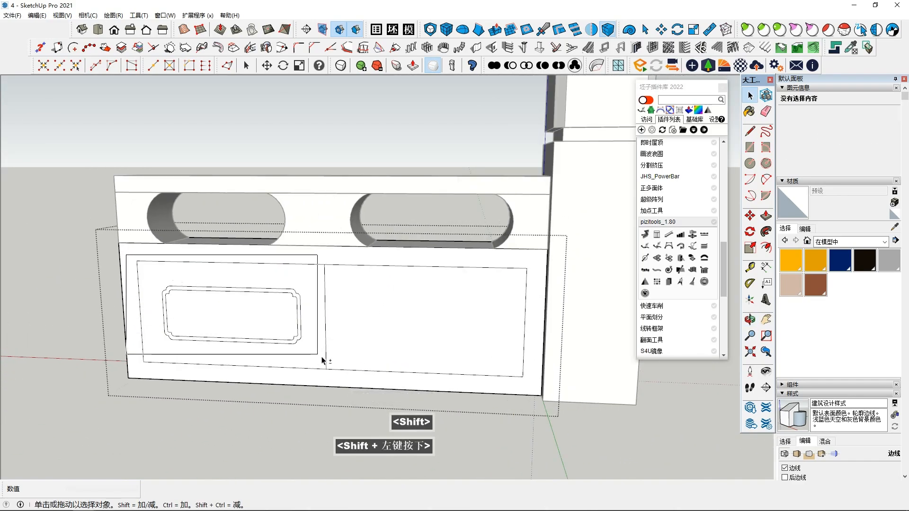
left_click_drag(334, 377, 333, 377, "shift")
middle_click_drag(288, 357, 284, 313)
left_click(78, 268)
middle_click_drag(123, 270, 334, 347, "shift")
scroll(335, 347, "up", 1)
scroll(334, 347, "down", 1)
double_click(327, 372)
double_click(321, 408)
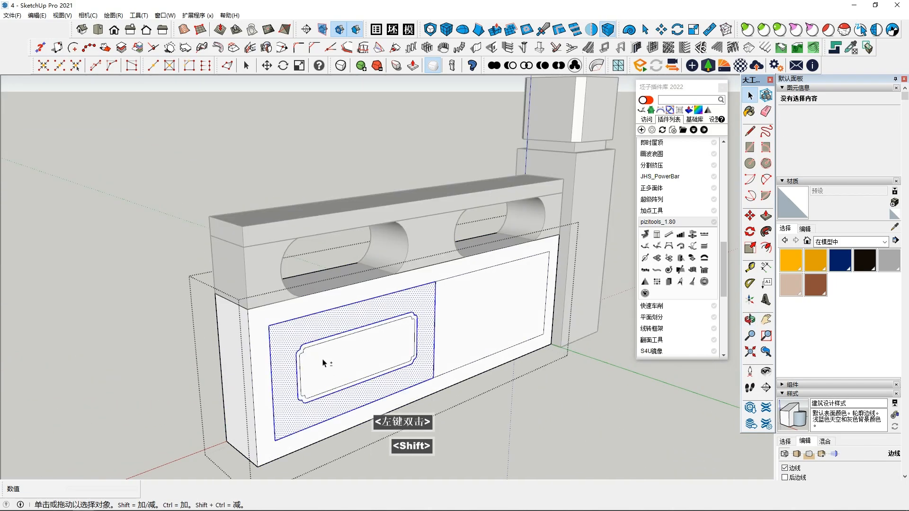
double_click(324, 362)
left_click(315, 309, "shift")
left_click(166, 326)
middle_click_drag(296, 326, 270, 311)
scroll(282, 303, "down", 3)
left_click(271, 311)
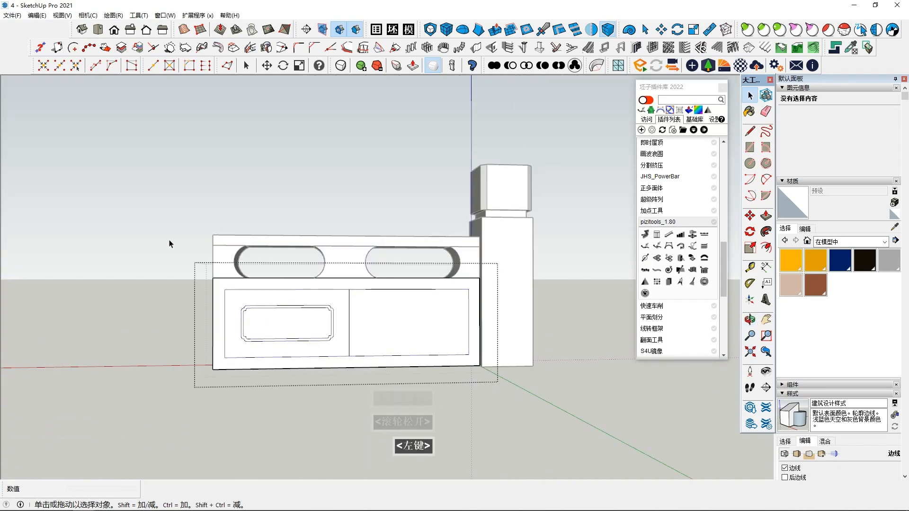
Step: Mirror the double-outlined scalloped panel across the base wall's central divider onto the empty half
left_click_drag(370, 416, 371, 416)
mouse_move(335, 373)
middle_mouse_down()
mouse_move(331, 384)
mouse_move(324, 365)
middle_mouse_up()
middle_click_drag(292, 330, 272, 334)
left_click(591, 30)
left_click(333, 350)
middle_click_drag(334, 348, 397, 371)
key("space")
scroll(376, 368, "down", 1)
scroll(357, 323, "up", 3)
left_click(274, 379)
middle_click_drag(279, 374, 488, 351)
Step: Copy the base wall's entire panelled front face with its outlines straight through to behind the wall
scroll(442, 345, "down", 2)
scroll(352, 353, "down", 2)
middle_click_drag(351, 352, 351, 332, "shift")
middle_click_drag(351, 331, 350, 271)
left_click_drag(324, 248, 395, 409)
mouse_move(466, 332)
middle_mouse_down()
mouse_move(234, 386)
mouse_move(473, 331)
middle_mouse_up()
left_click(750, 215)
left_click(345, 294, "ctrl")
left_click(280, 294)
Step: Move the copied panelled face back against the rear side of the base wall
middle_click_drag(280, 294, 386, 353)
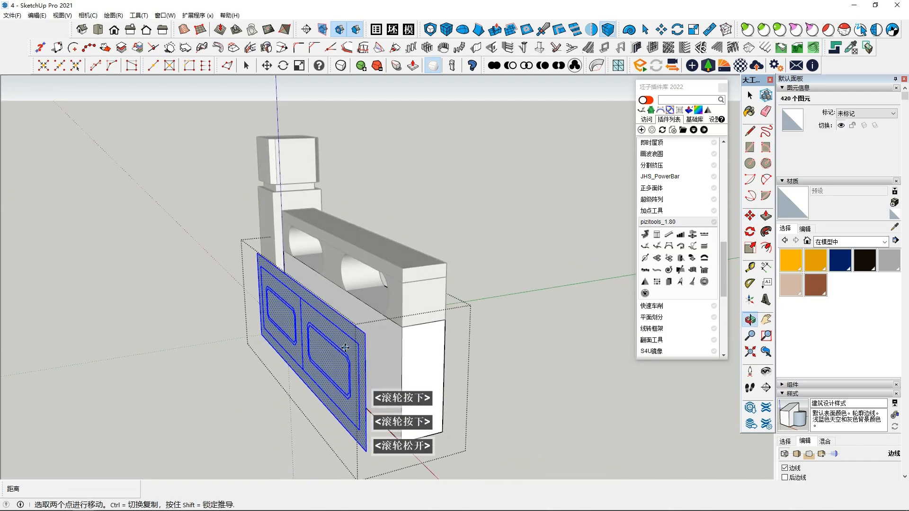
right_click(308, 345)
left_click(349, 243)
middle_click_drag(379, 270, 356, 251)
middle_click_drag(545, 336, 450, 320)
key("ctrl+z")
key("ctrl+y")
left_click(349, 305)
left_click(389, 301)
key("space")
Step: Push both inner scalloped panel faces 3300 mm through the base wall to cut openings, and leave the wall group
scroll(349, 357, "up", 2)
middle_click_drag(421, 350, 415, 322)
left_click(336, 345)
left_click(766, 215)
left_click(356, 330)
left_click(400, 295)
middle_click_drag(348, 308, 197, 324)
double_click(435, 299)
scroll(260, 327, "down", 1)
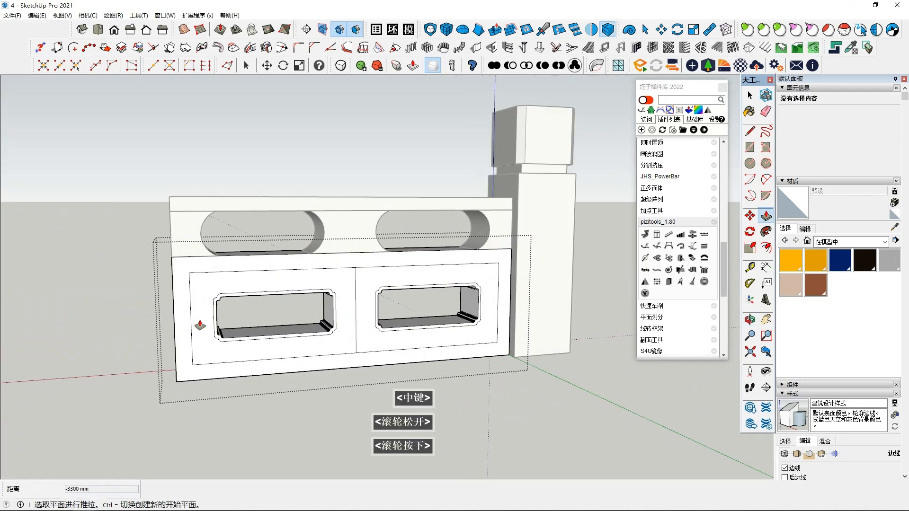
left_click(343, 229)
scroll(344, 225, "down", 1)
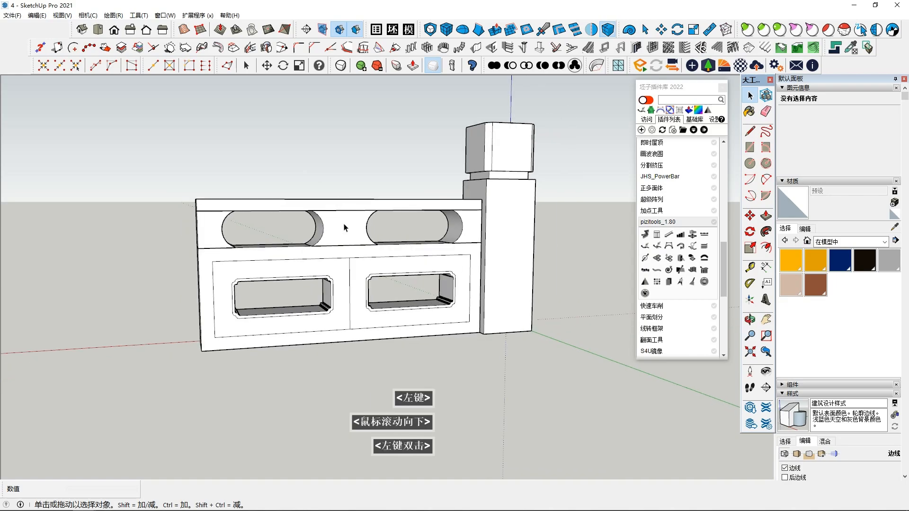
Step: Group the top arm, curved brackets and base wall into one railing section, leaving the pillar out
middle_click_drag(345, 225, 303, 231)
scroll(284, 235, "down", 2)
left_click(268, 237)
left_click_drag(162, 166, 451, 347)
middle_click_drag(450, 343, 411, 321)
right_click(379, 220)
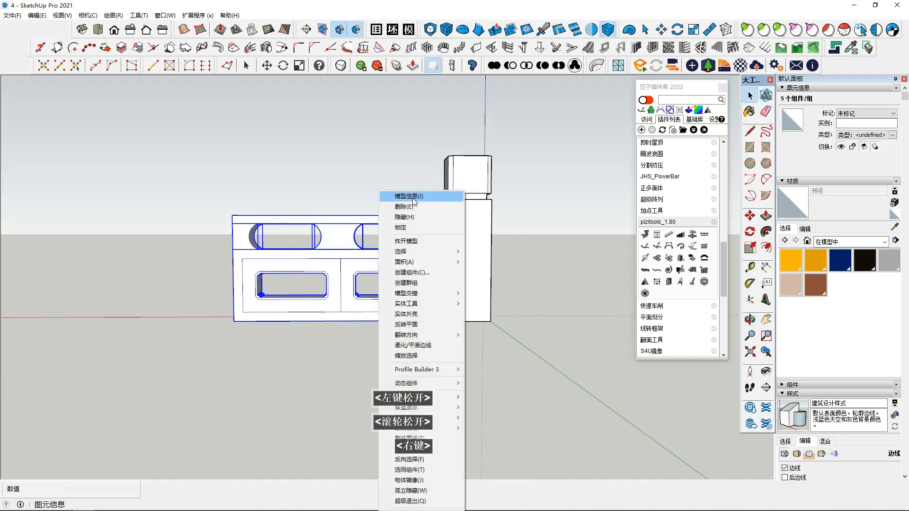
left_click(407, 282)
Step: Copy the pillar along the red axis to the opposite end of the railing section, snapping it to the wall's end
middle_click(463, 263)
left_click(490, 325)
left_click(234, 324)
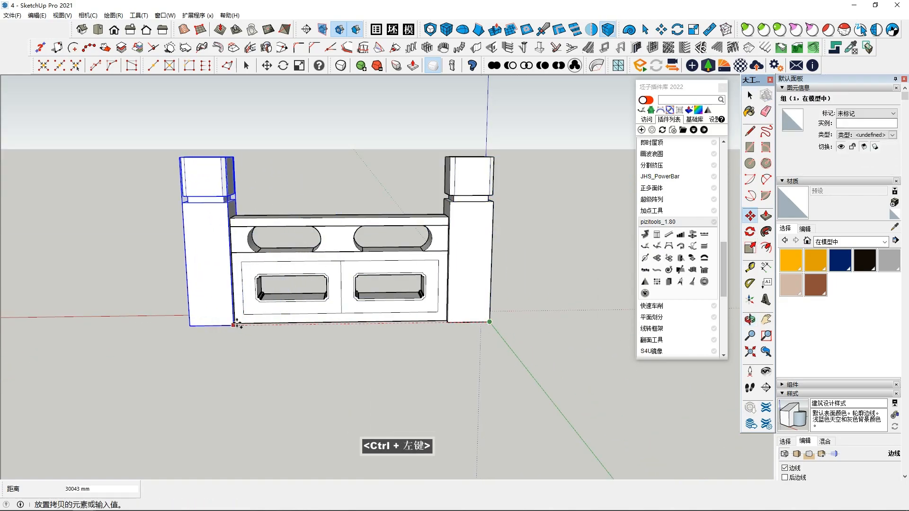
scroll(197, 361, "down", 3)
middle_click_drag(197, 362, 346, 366)
Step: Try to copy both pillars and the railing section along the red axis, and undo the copy
key("space")
scroll(346, 366, "down", 1)
left_click_drag(167, 207, 483, 365)
key("m")
left_click(417, 329, "ctrl")
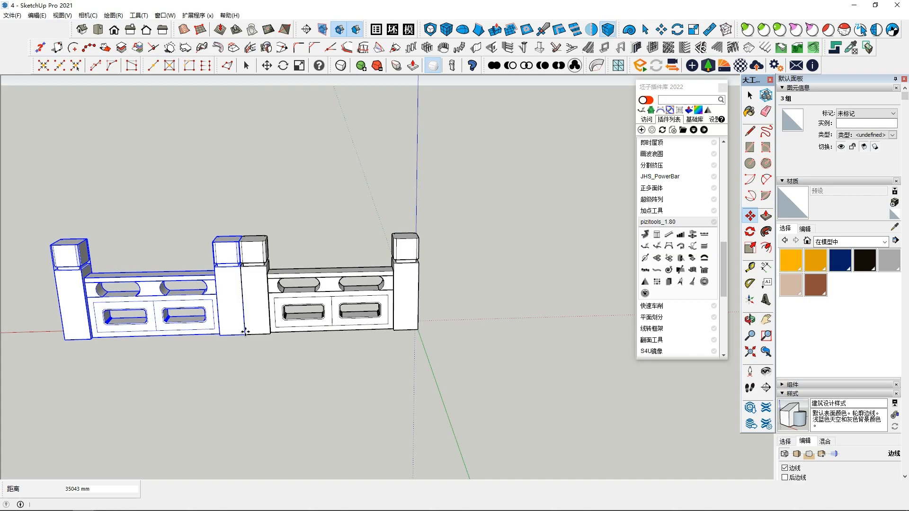
key("ctrl+z")
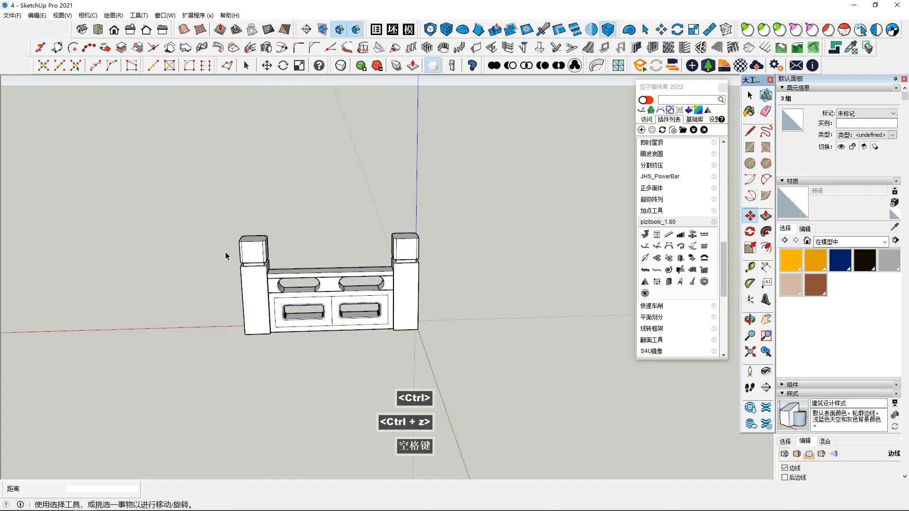
key("space")
left_click_drag(191, 205, 387, 407)
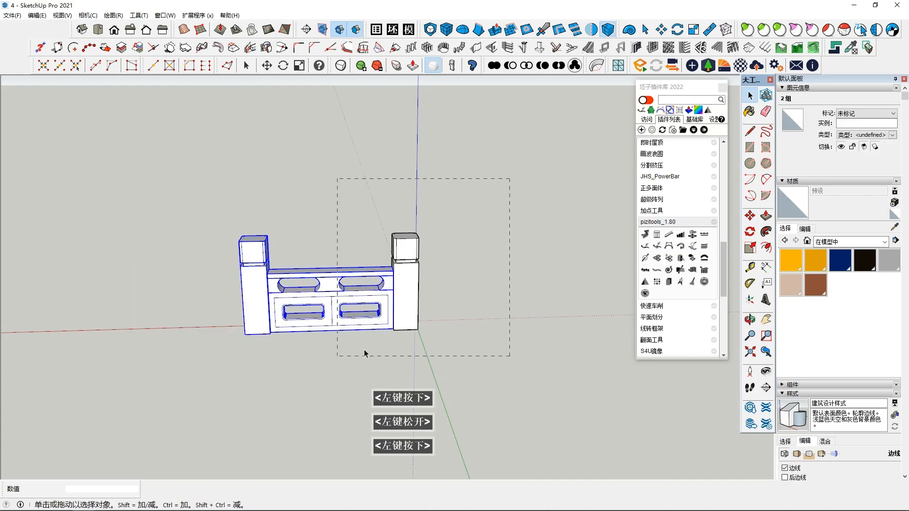
middle_click_drag(284, 399, 280, 376)
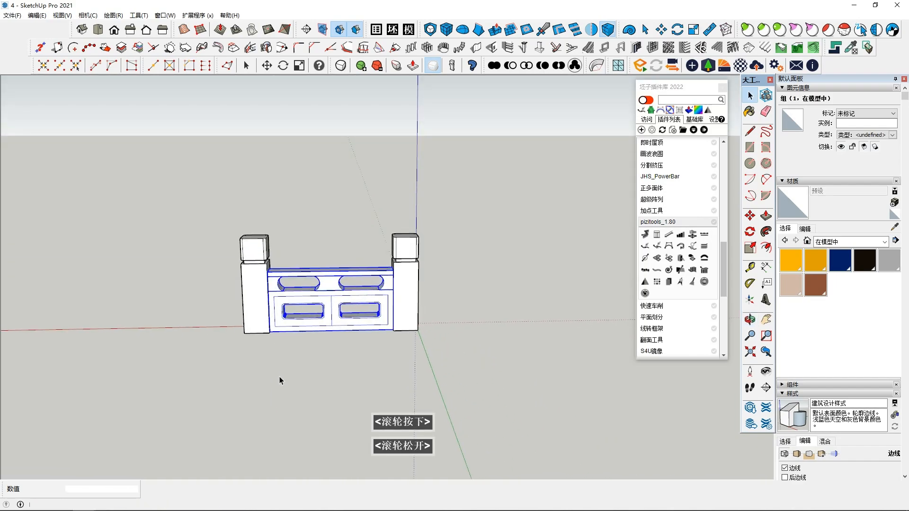
left_click(398, 334, "ctrl")
key("Escape")
scroll(280, 273, "up", 2)
middle_click_drag(383, 360, 355, 328)
scroll(357, 334, "down", 3)
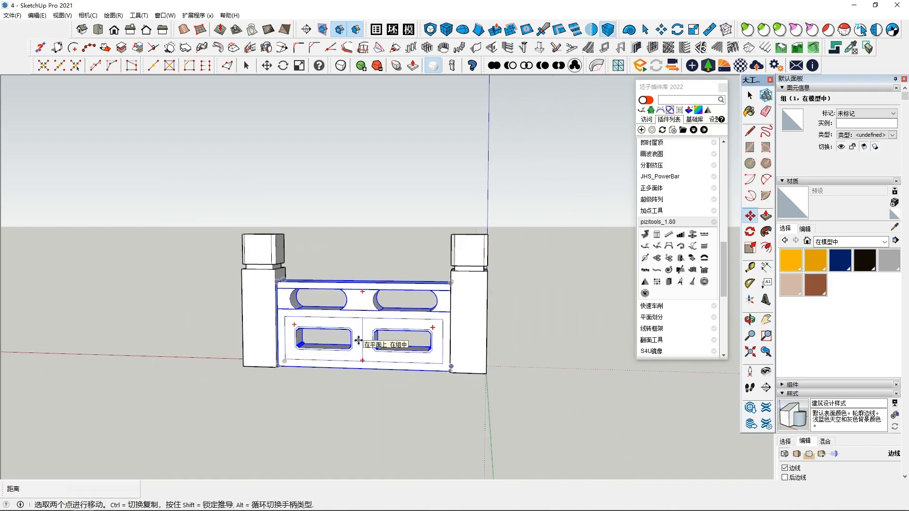
scroll(350, 339, "up", 2)
scroll(461, 332, "down", 2)
Step: Array the railing section and its far-end pillar along the red axis with 2x copies, each continuing from the previous pillar
key("space")
scroll(339, 367, "down", 2)
left_click_drag(197, 208, 455, 392)
key("m")
left_click(440, 370, "ctrl")
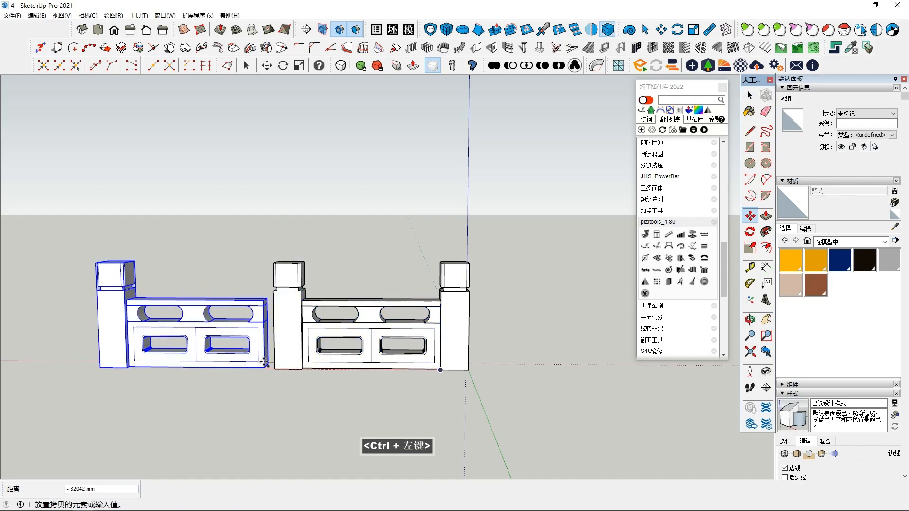
key("Return")
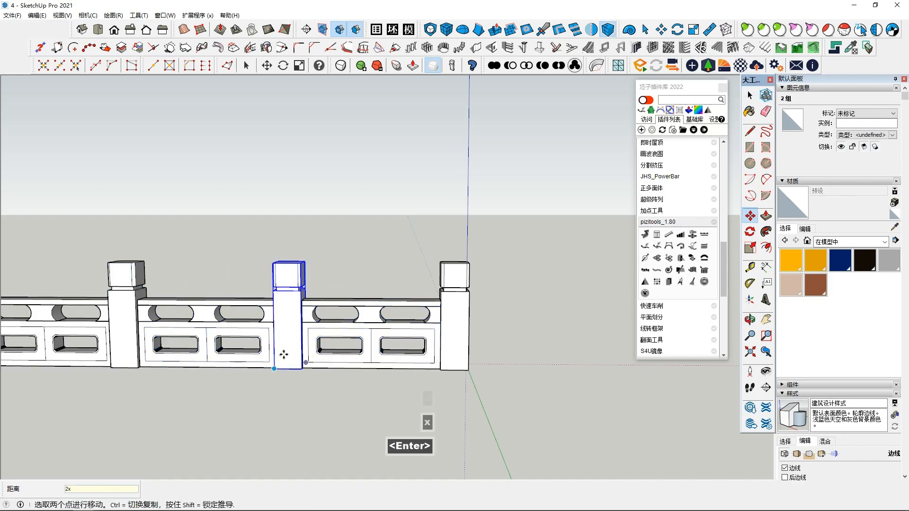
scroll(272, 339, "down", 4)
key("space")
left_click(248, 248)
Step: Paint the pillars and railing sections with the grey Sumele_Jewelry material
scroll(198, 322, "up", 3)
middle_click_drag(355, 312, 402, 350)
scroll(403, 351, "down", 1)
left_click(890, 264)
left_click(395, 342)
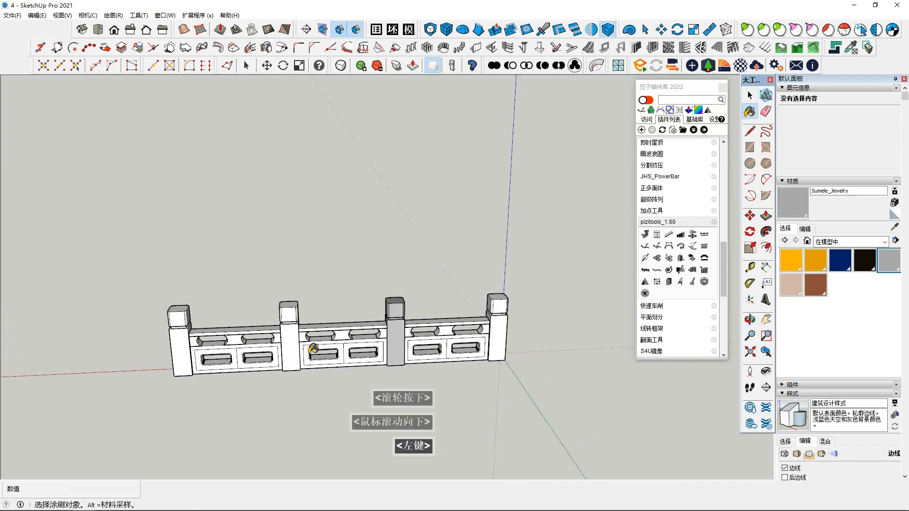
left_click(237, 345)
left_click(292, 358)
left_click(501, 342)
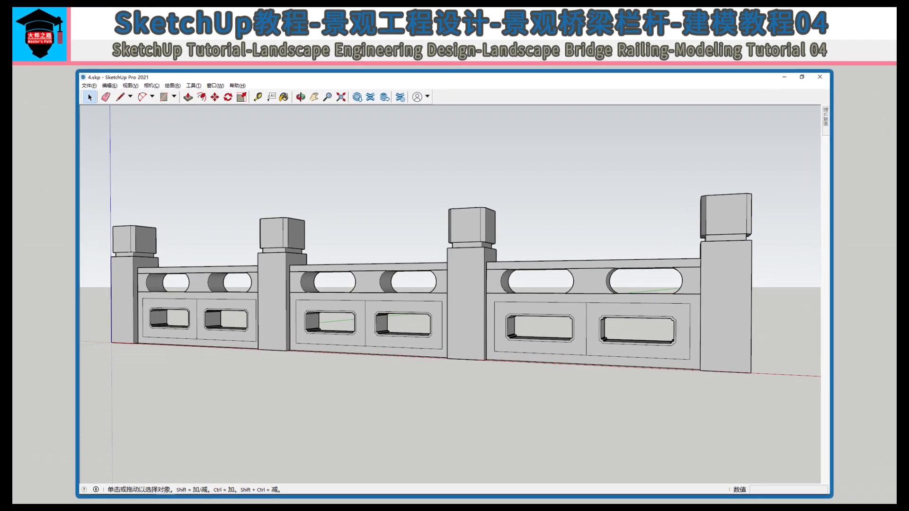